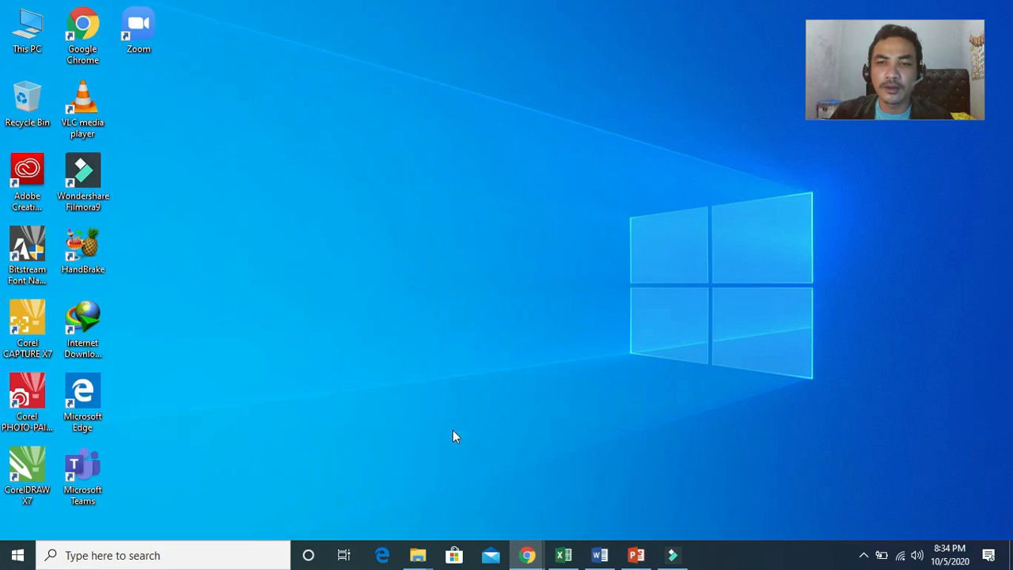
Step: Launch Adobe Premiere Pro CC 2015.3 from the Start menu
{"action": "left_click", "coordinate": [19, 555]}
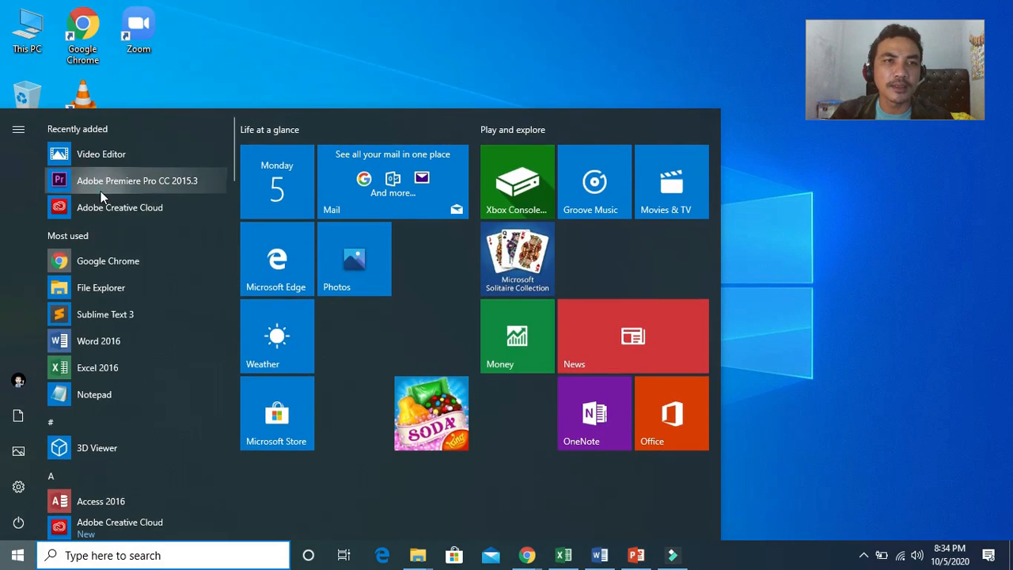
{"action": "left_click", "coordinate": [98, 182]}
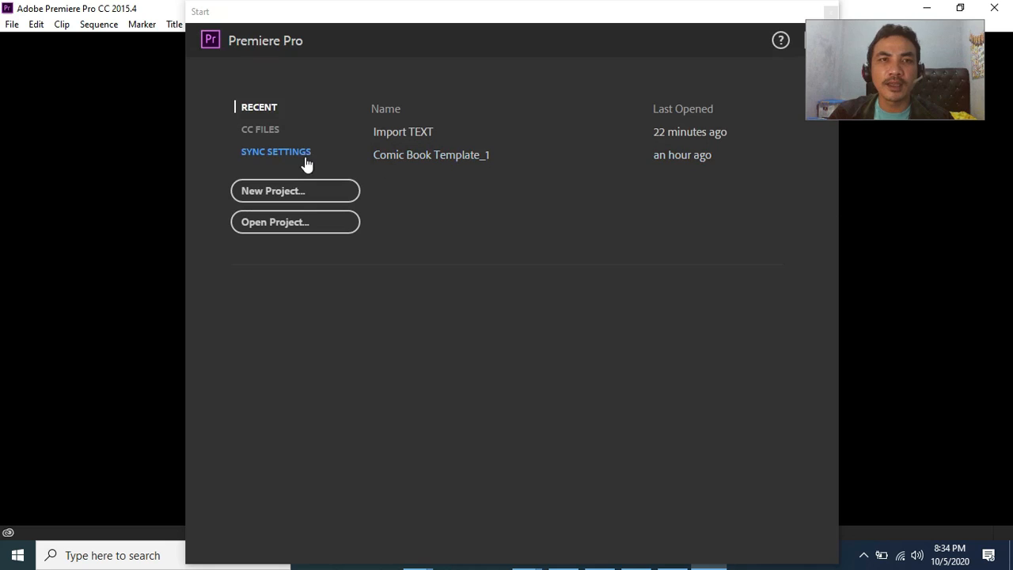
Step: Create a new project named Import dan Effect Text in the default location
{"action": "left_click", "coordinate": [284, 194]}
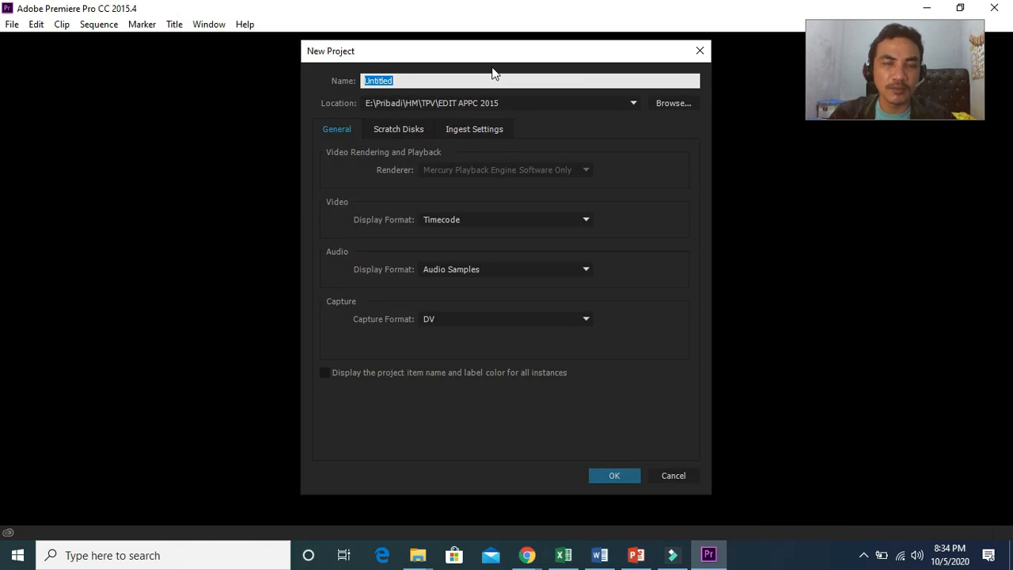
{"action": "type", "text": "Imort"}
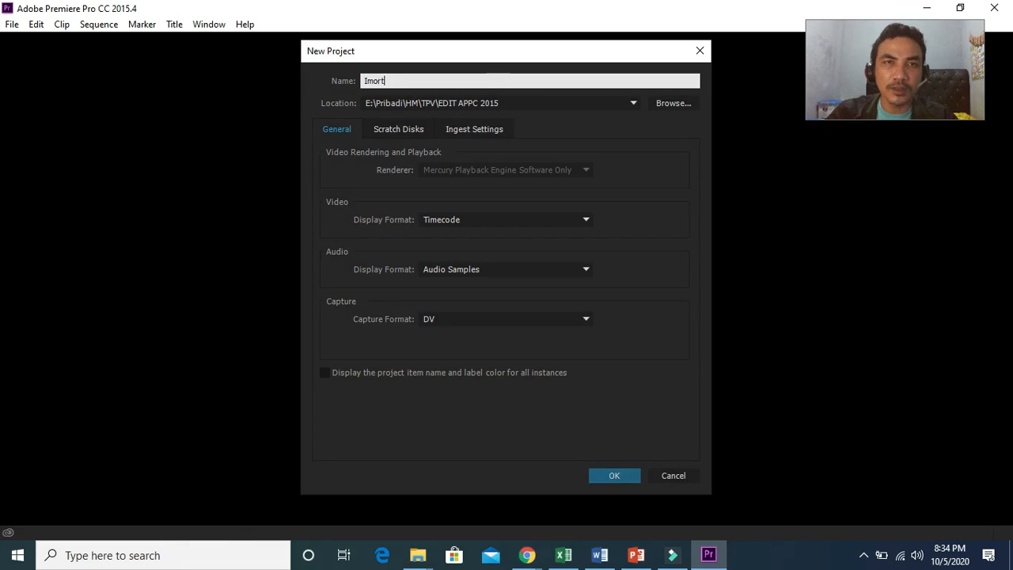
{"action": "type", "text": " da"}
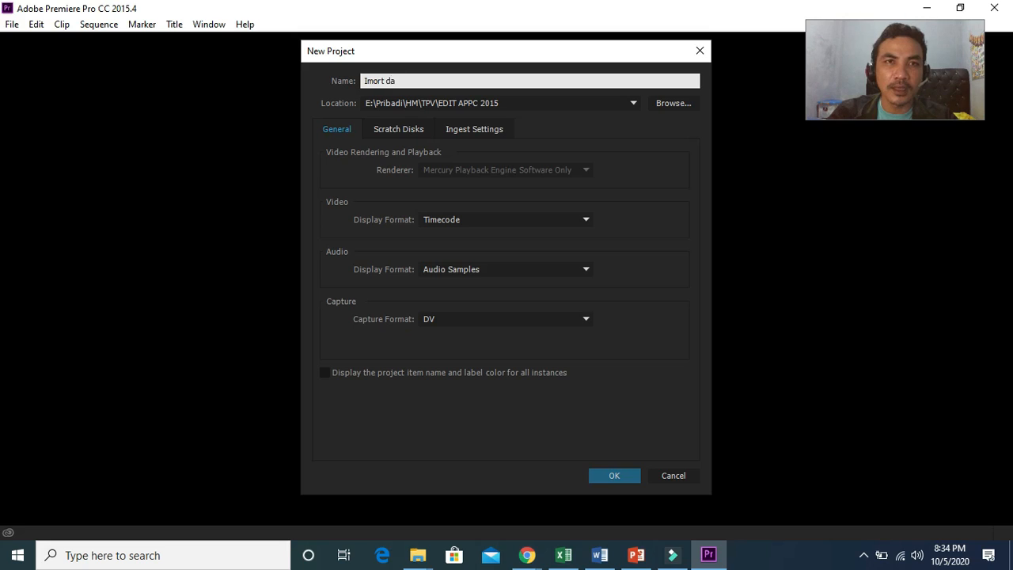
{"action": "type", "text": "por"}
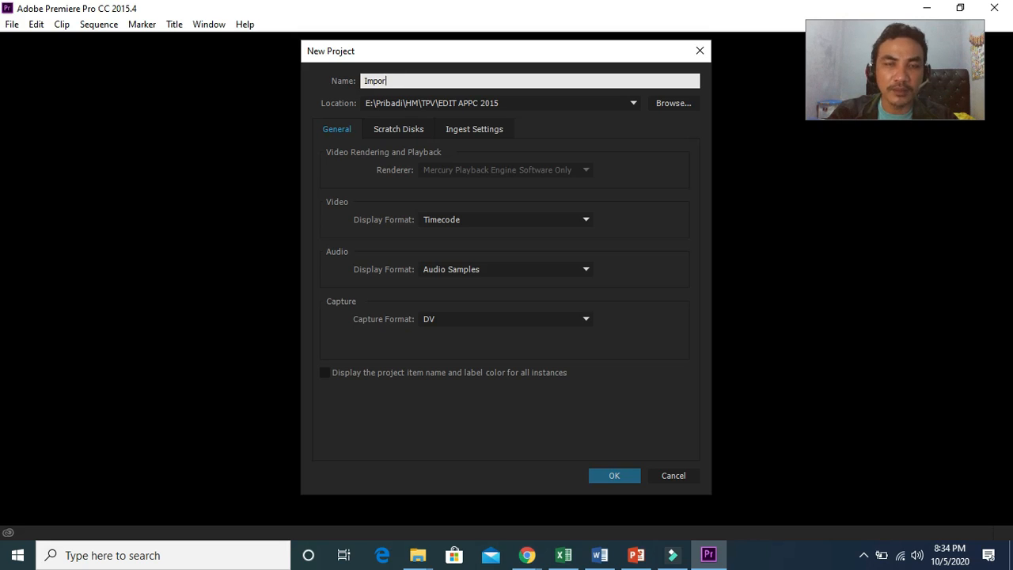
{"action": "type", "text": "t dan Effect Text"}
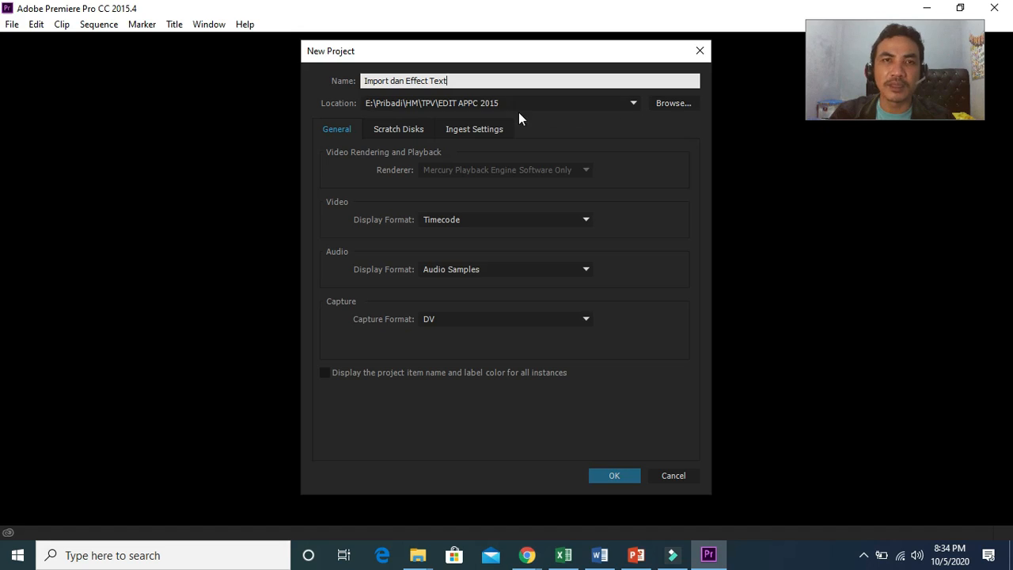
{"action": "left_click", "coordinate": [609, 474]}
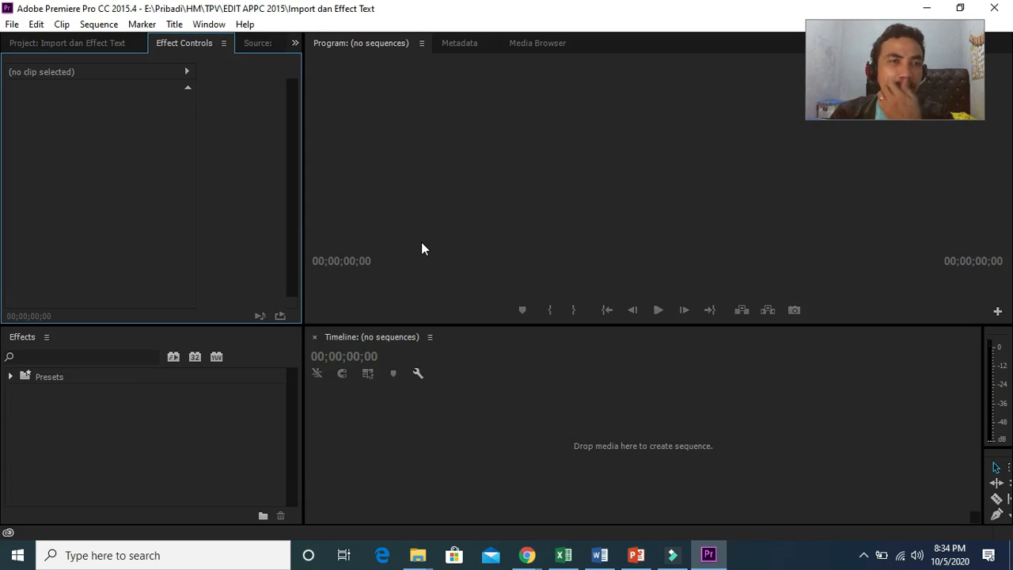
Step: Create a new 1920×1080 title named Judul
{"action": "left_click", "coordinate": [155, 480]}
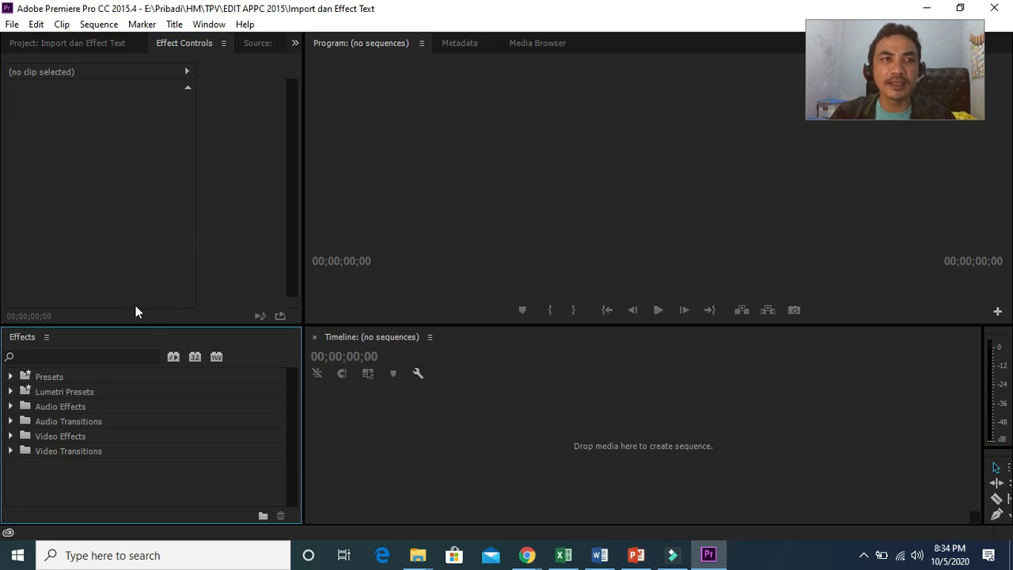
{"action": "left_click", "coordinate": [12, 24]}
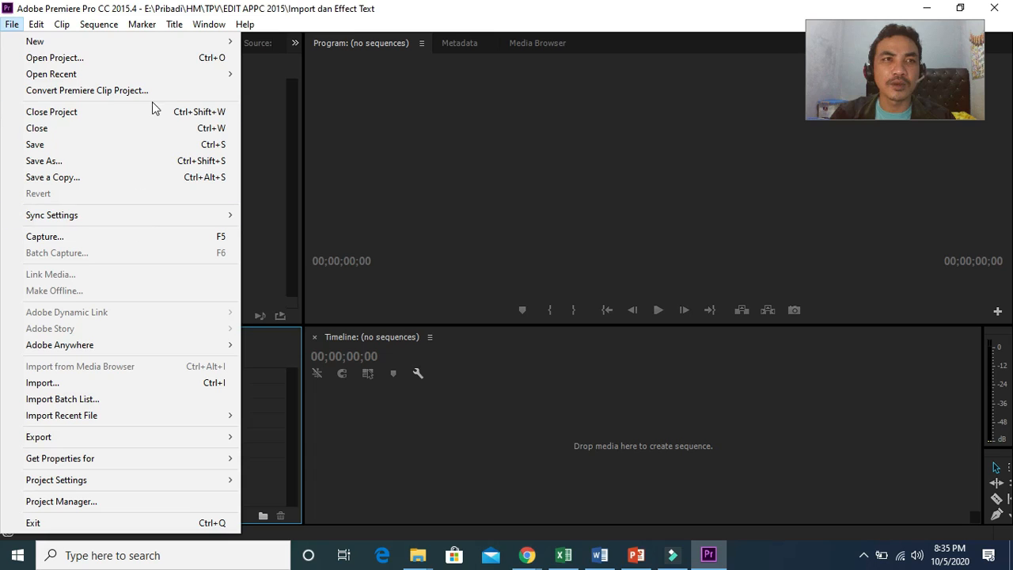
{"action": "mouse_move", "coordinate": [194, 45]}
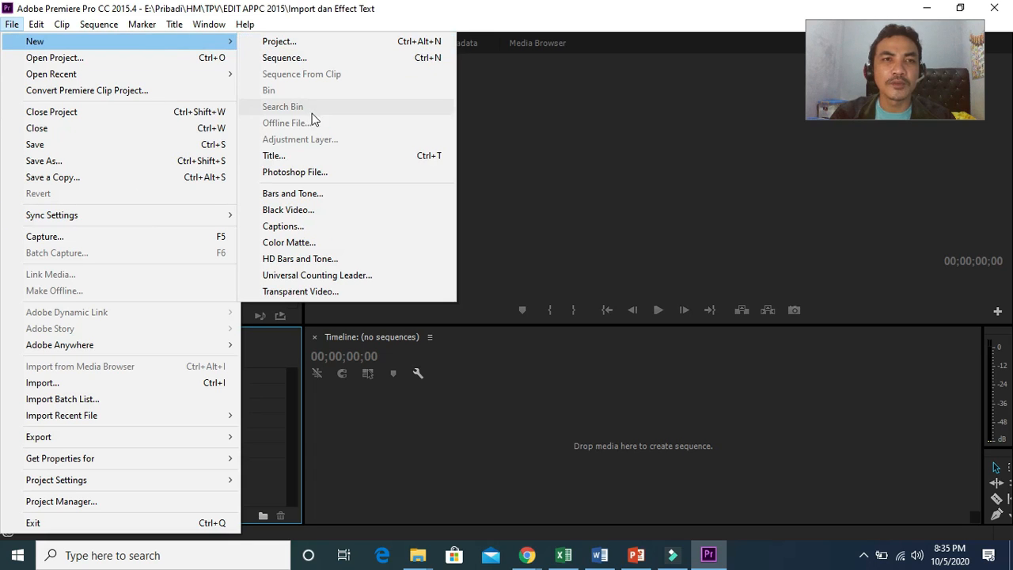
{"action": "left_click", "coordinate": [307, 168]}
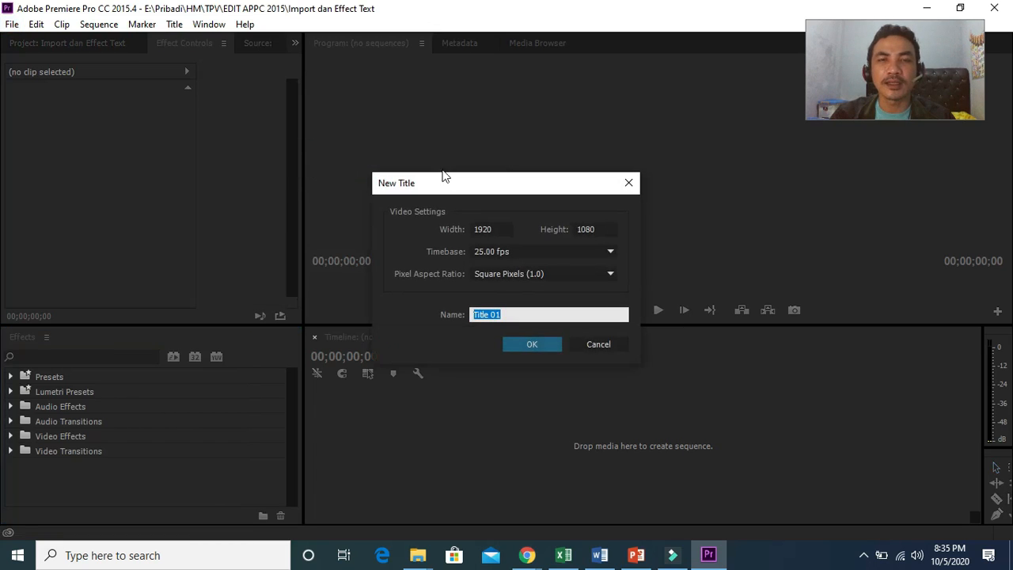
{"action": "left_click_drag", "start_coordinate": [520, 180], "coordinate": [575, 162]}
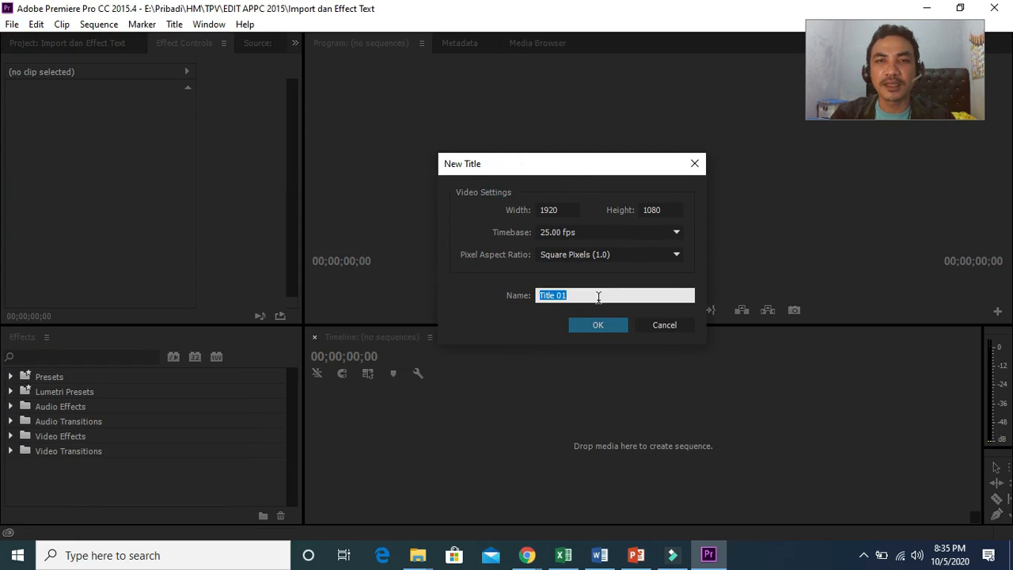
{"action": "type", "text": "Judul"}
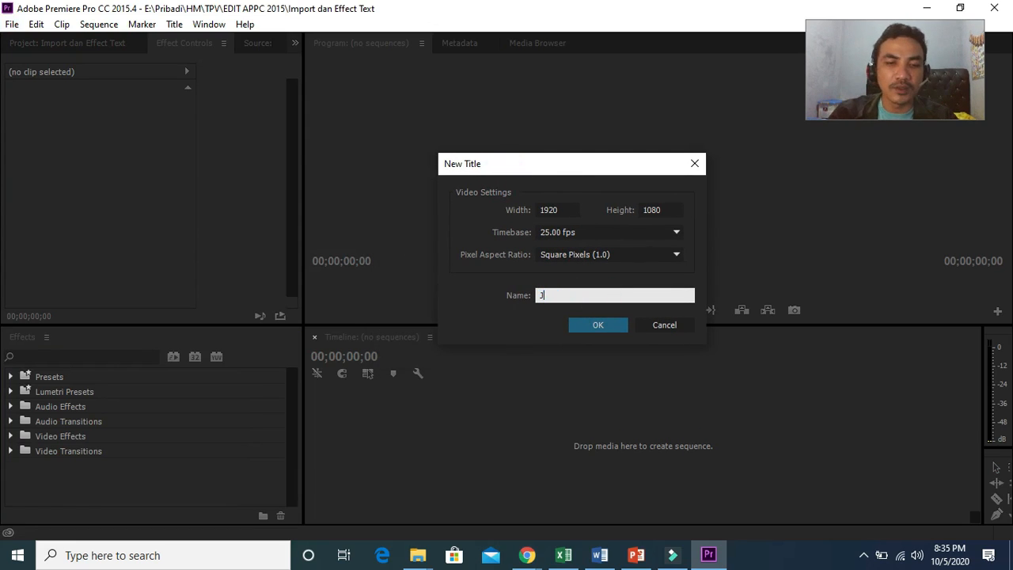
{"action": "key", "text": "BackSpace"}
{"action": "key", "text": "BackSpace"}
{"action": "key", "text": "BackSpace"}
{"action": "key", "text": "BackSpace"}
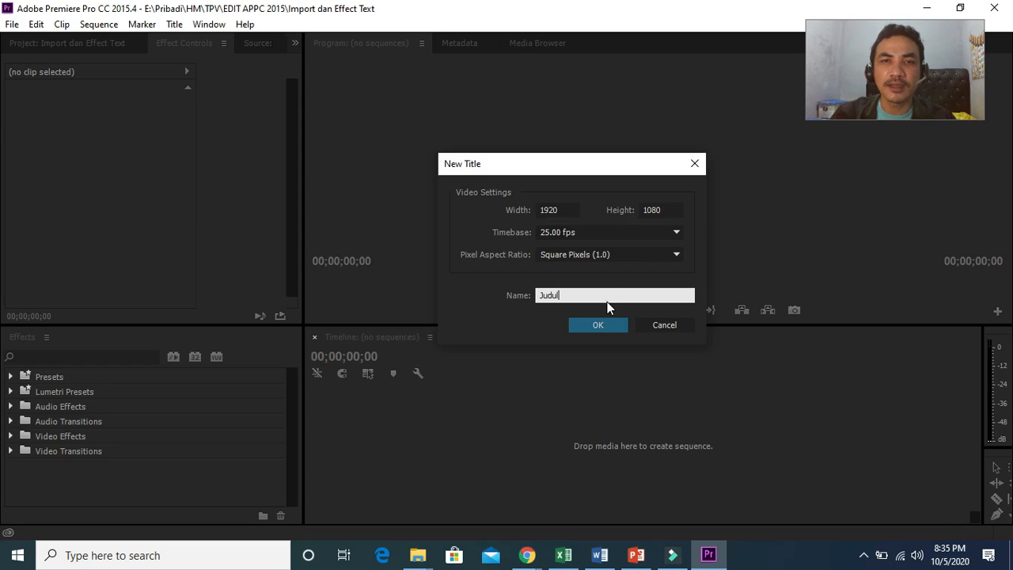
{"action": "left_click", "coordinate": [604, 324]}
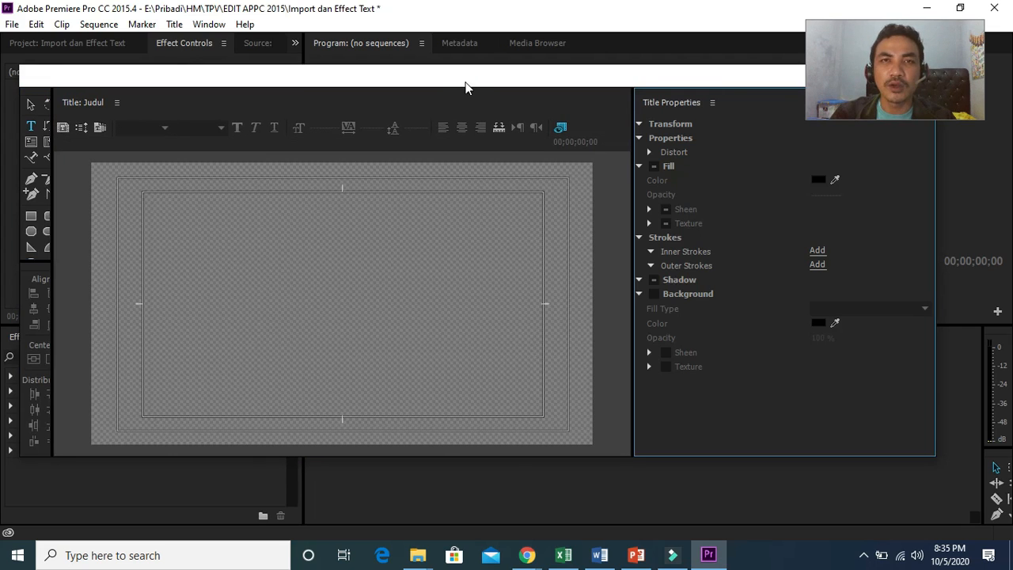
Step: Type the text Welcome to My Video on the title canvas
{"action": "left_click_drag", "start_coordinate": [466, 86], "coordinate": [497, 124]}
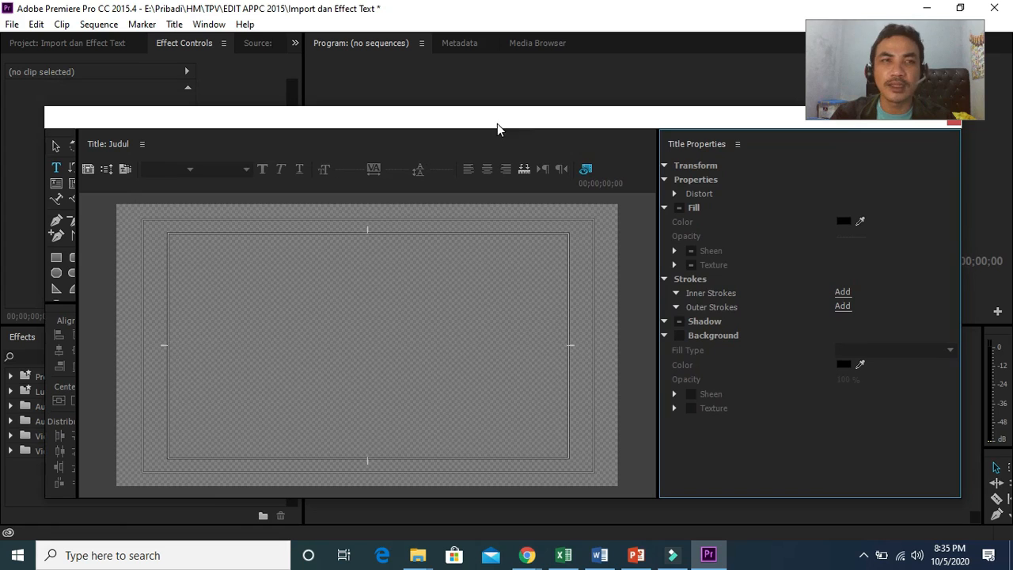
{"action": "left_click_drag", "start_coordinate": [76, 150], "coordinate": [93, 151]}
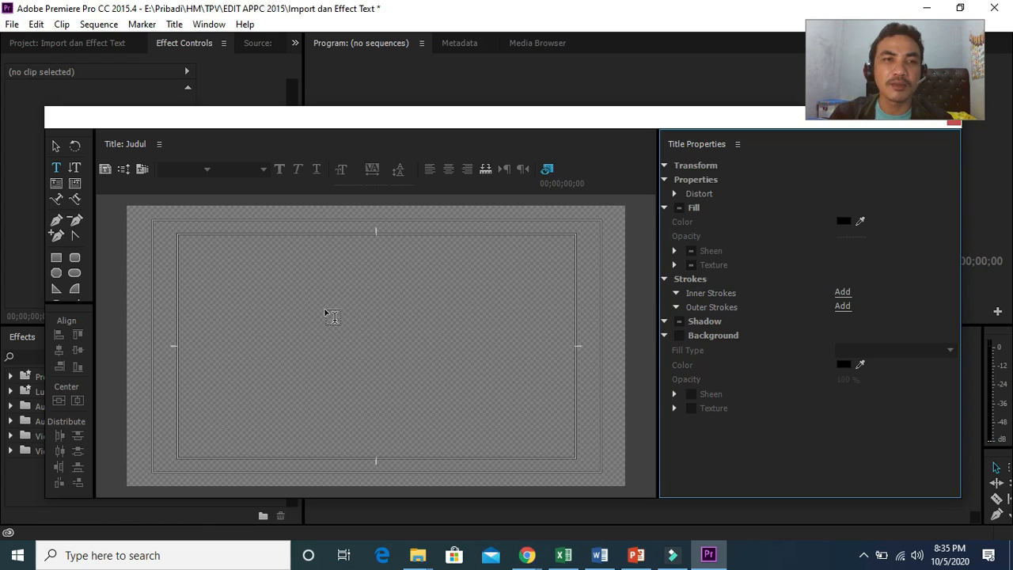
{"action": "left_click", "coordinate": [210, 334]}
{"action": "type", "text": "Welcome to My"}
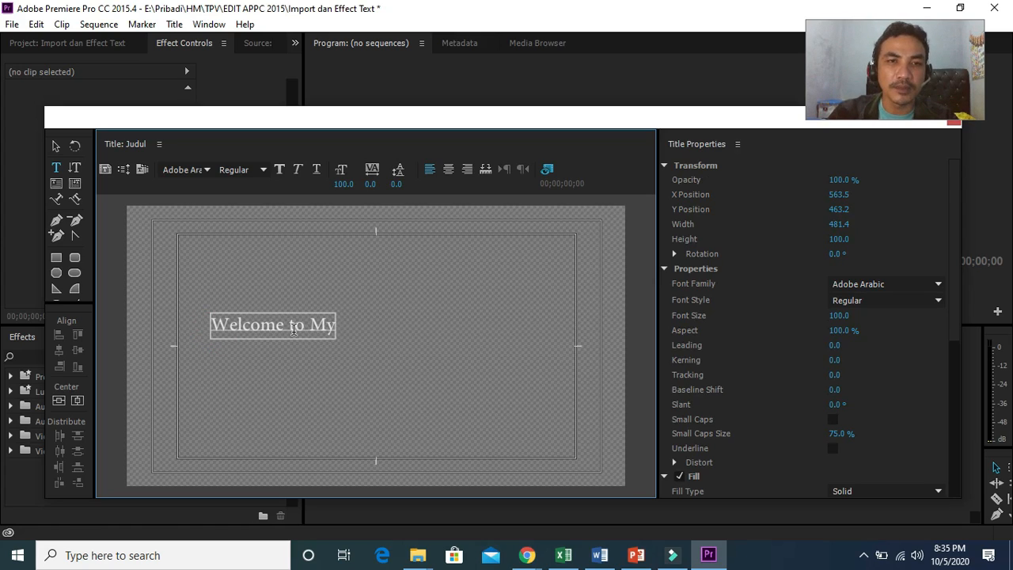
{"action": "type", "text": " V"}
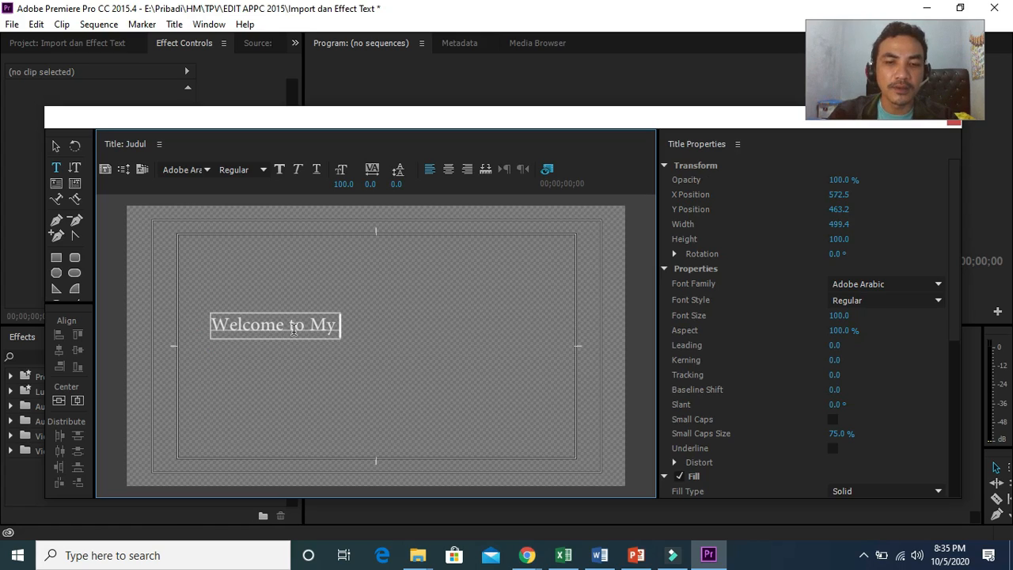
{"action": "type", "text": "idwo"}
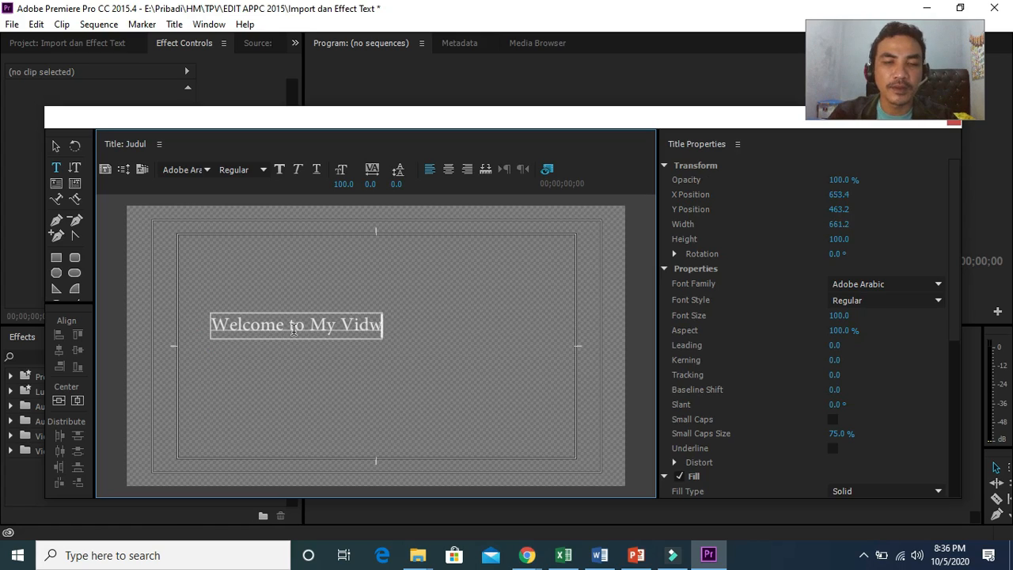
{"action": "key", "text": "BackSpace"}
{"action": "key", "text": "BackSpace"}
{"action": "type", "text": "eo"}
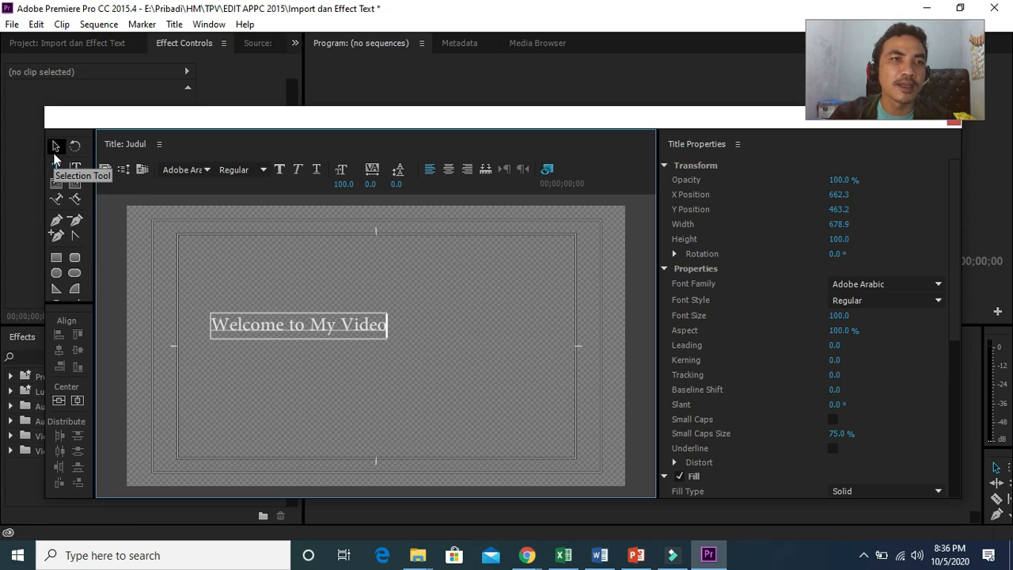
Step: Move the text box up toward the upper middle of the frame
{"action": "left_click", "coordinate": [56, 148]}
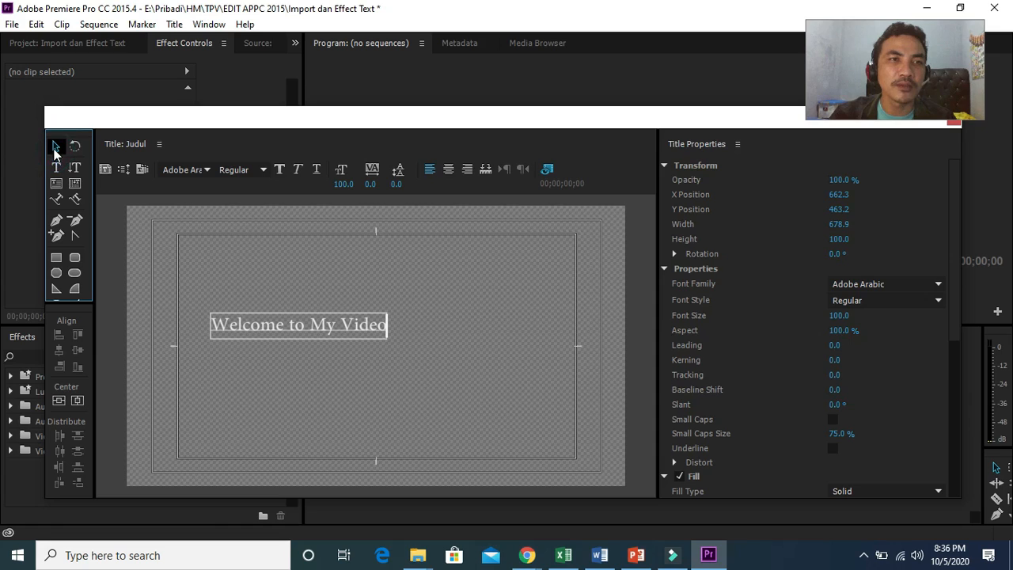
{"action": "left_click_drag", "start_coordinate": [283, 315], "coordinate": [369, 289]}
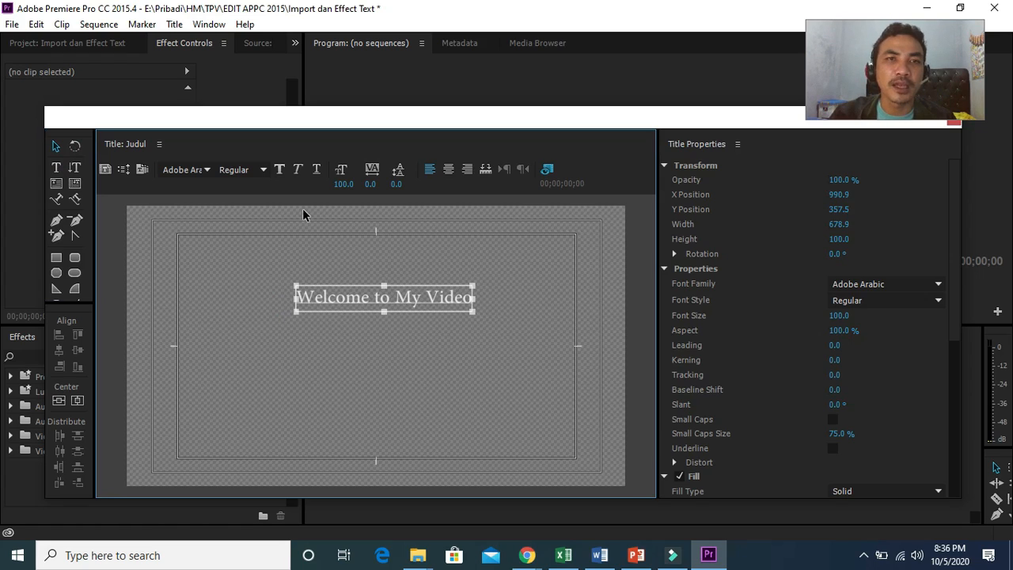
Step: Set the text fill colour to dark red 9E0505
{"action": "left_click", "coordinate": [949, 220]}
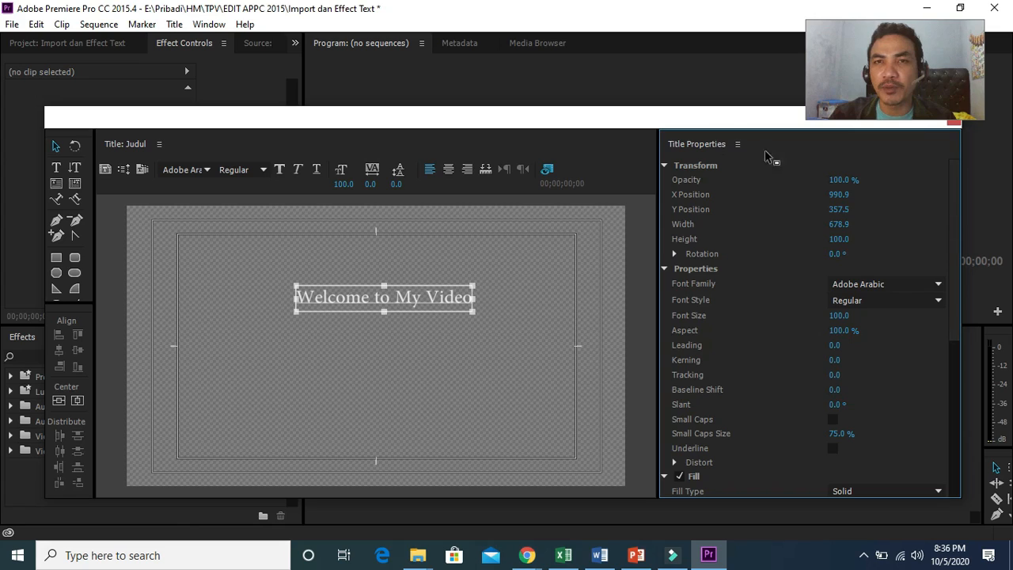
{"action": "left_click_drag", "start_coordinate": [955, 199], "coordinate": [954, 293]}
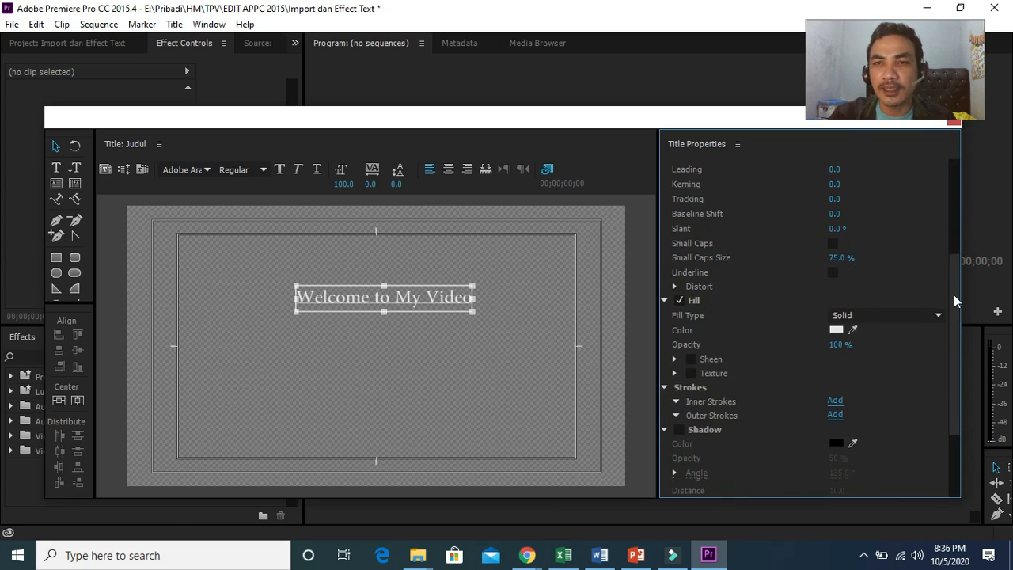
{"action": "left_click", "coordinate": [837, 328]}
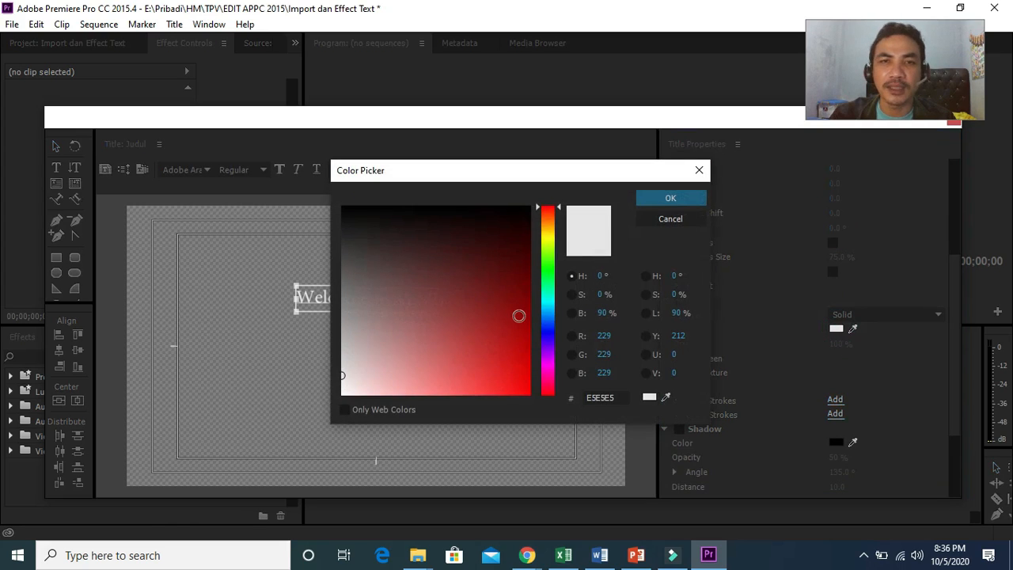
{"action": "left_click", "coordinate": [524, 323]}
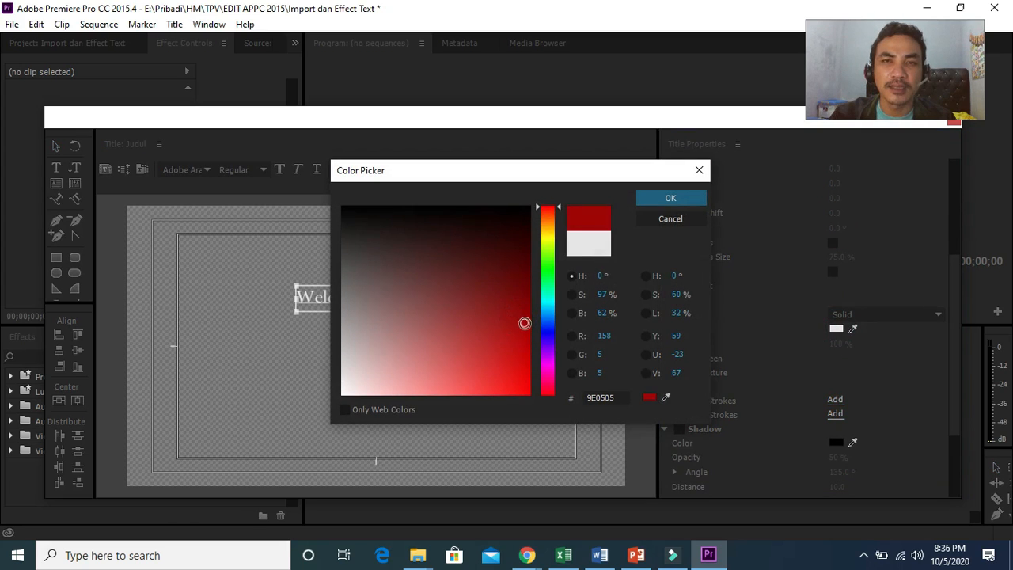
{"action": "left_click", "coordinate": [670, 197]}
Step: Move the text slightly higher and turn on its shadow
{"action": "left_click_drag", "start_coordinate": [448, 302], "coordinate": [440, 269]}
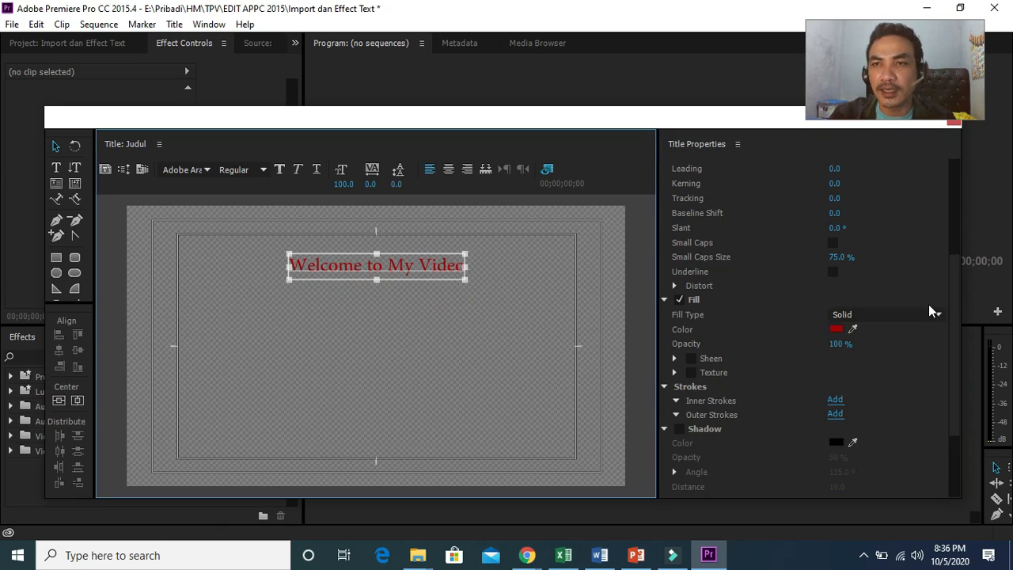
{"action": "left_click_drag", "start_coordinate": [952, 302], "coordinate": [951, 331]}
{"action": "left_click", "coordinate": [679, 376]}
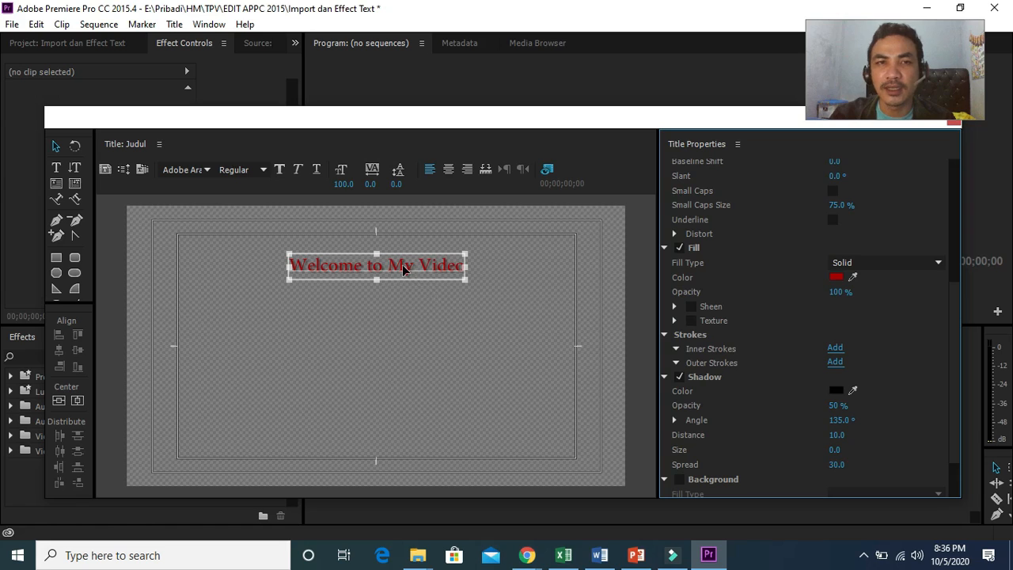
Step: Set the shadow colour to white FFFFFF
{"action": "left_click", "coordinate": [837, 390]}
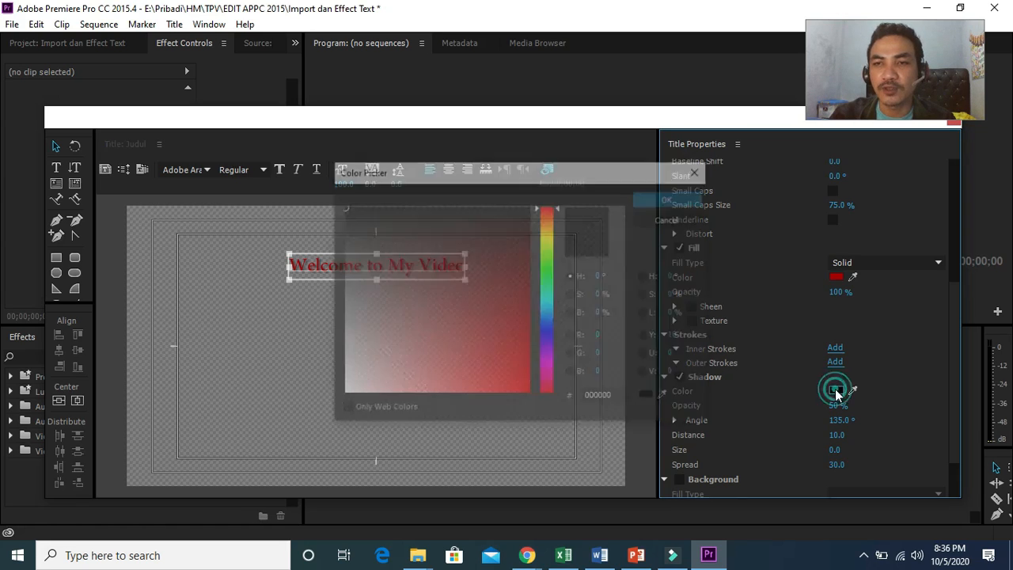
{"action": "left_click", "coordinate": [490, 326]}
{"action": "mouse_move", "coordinate": [491, 326]}
{"action": "left_mouse_down"}
{"action": "mouse_move", "coordinate": [344, 385]}
{"action": "mouse_move", "coordinate": [340, 400]}
{"action": "left_mouse_up"}
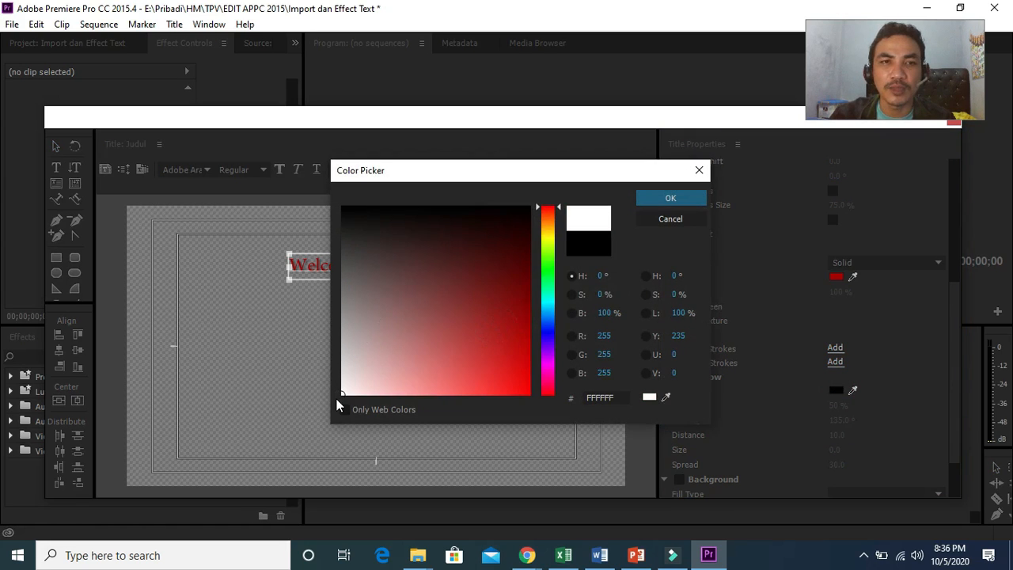
{"action": "left_click", "coordinate": [671, 200]}
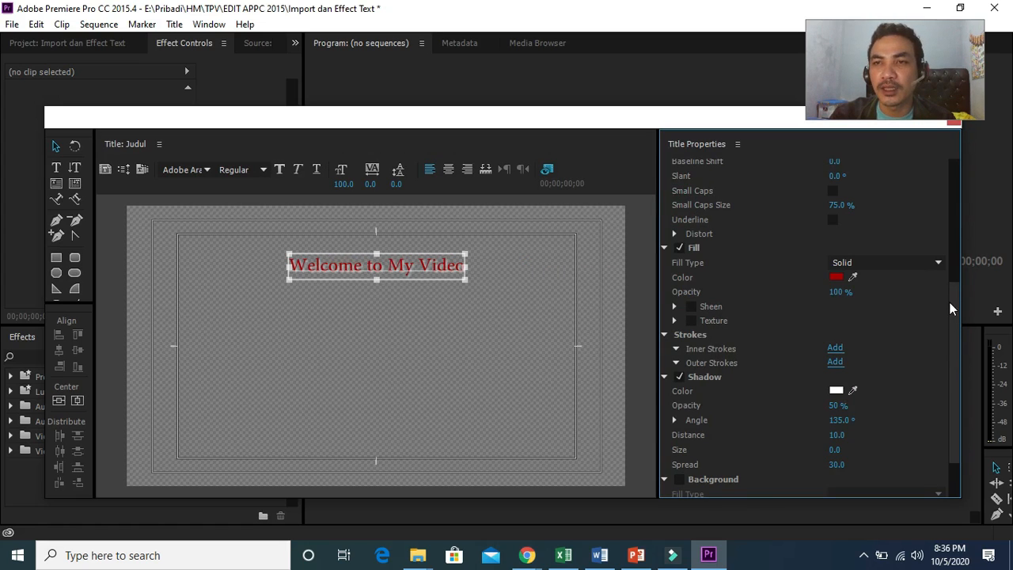
Step: Change the title's font family to Microsoft YaHei
{"action": "left_click_drag", "start_coordinate": [949, 302], "coordinate": [951, 207]}
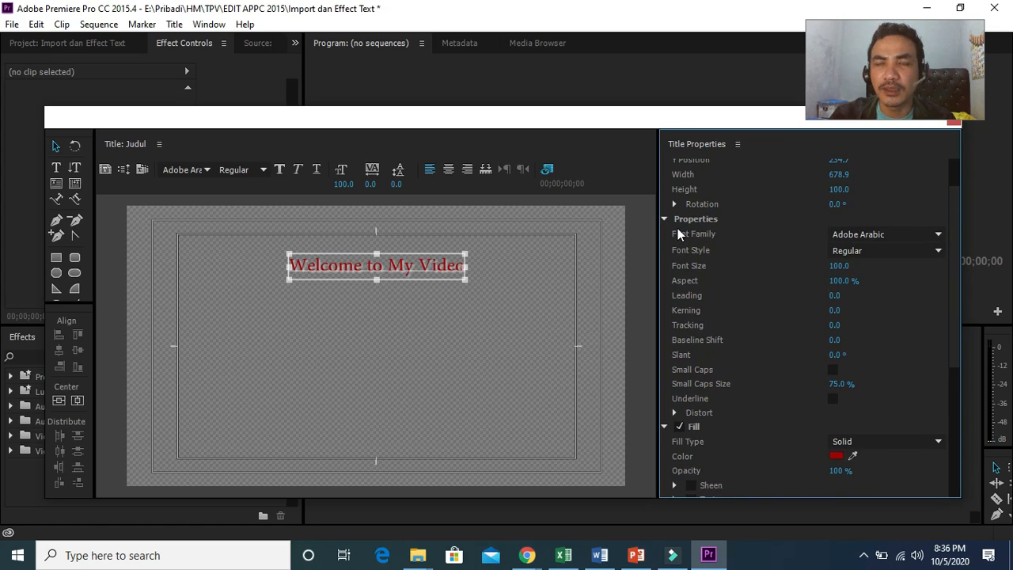
{"action": "left_click", "coordinate": [939, 235]}
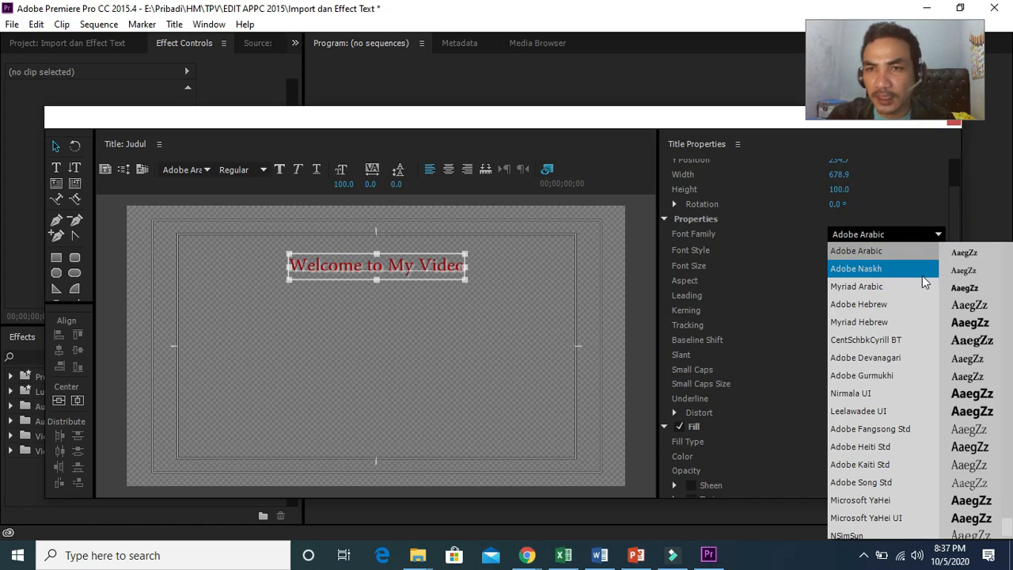
{"action": "left_click", "coordinate": [891, 499]}
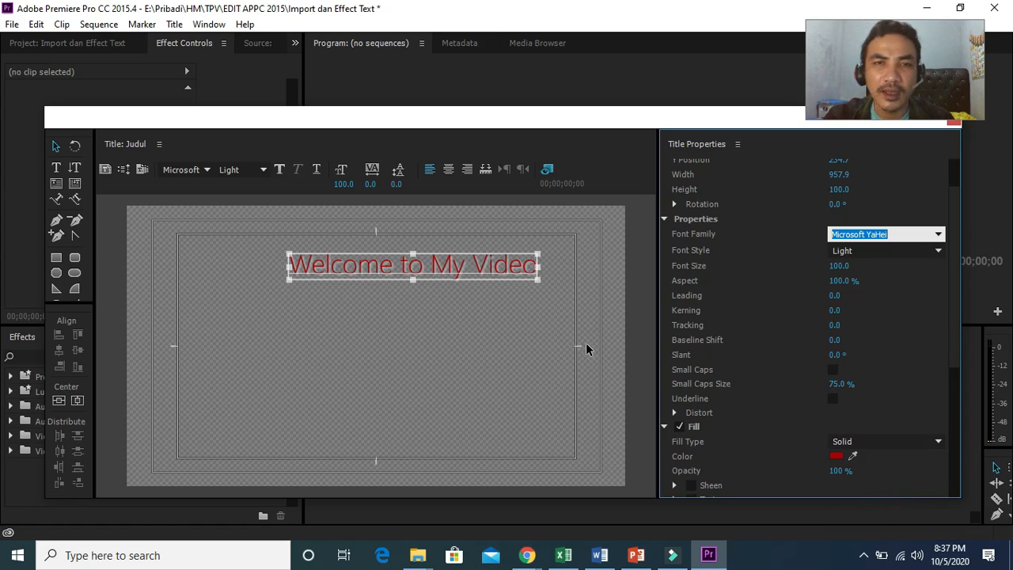
Step: Set the title's font style to Bold and shift the text box slightly up and left
{"action": "left_click", "coordinate": [890, 251]}
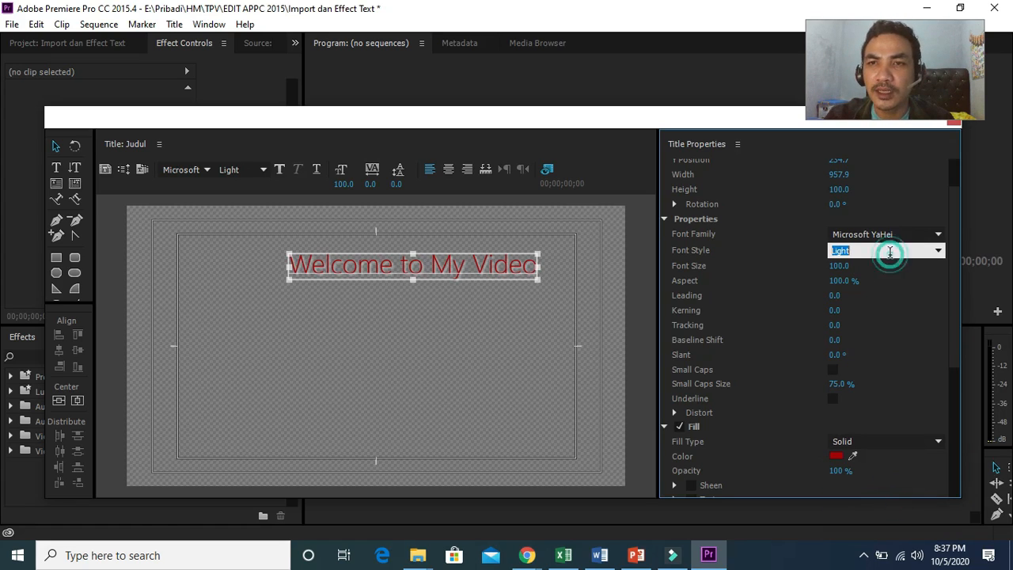
{"action": "left_click", "coordinate": [937, 251]}
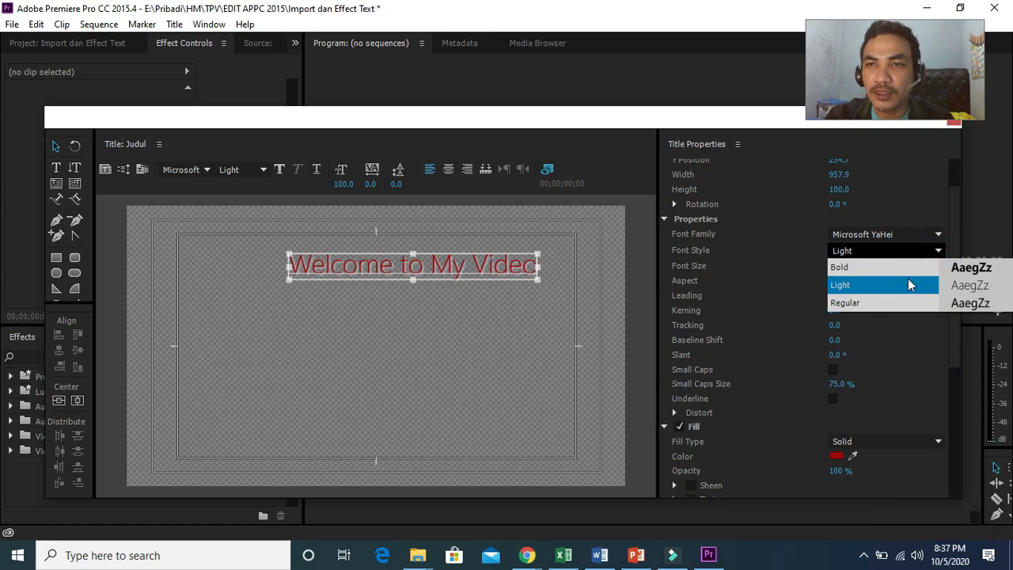
{"action": "left_click", "coordinate": [910, 270]}
{"action": "left_click_drag", "start_coordinate": [522, 262], "coordinate": [467, 251]}
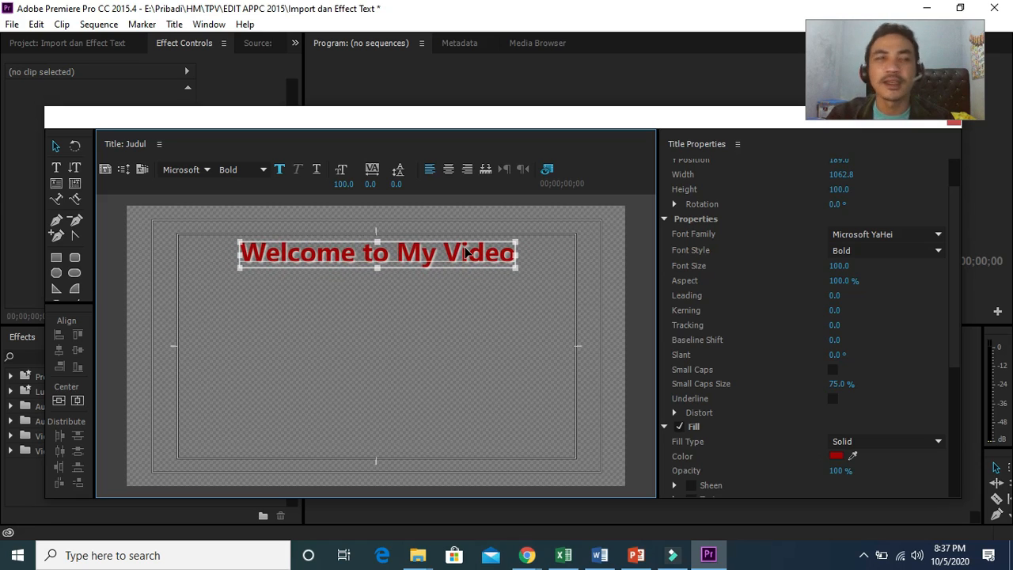
Step: Close the title editor window
{"action": "left_click_drag", "start_coordinate": [541, 125], "coordinate": [454, 155]}
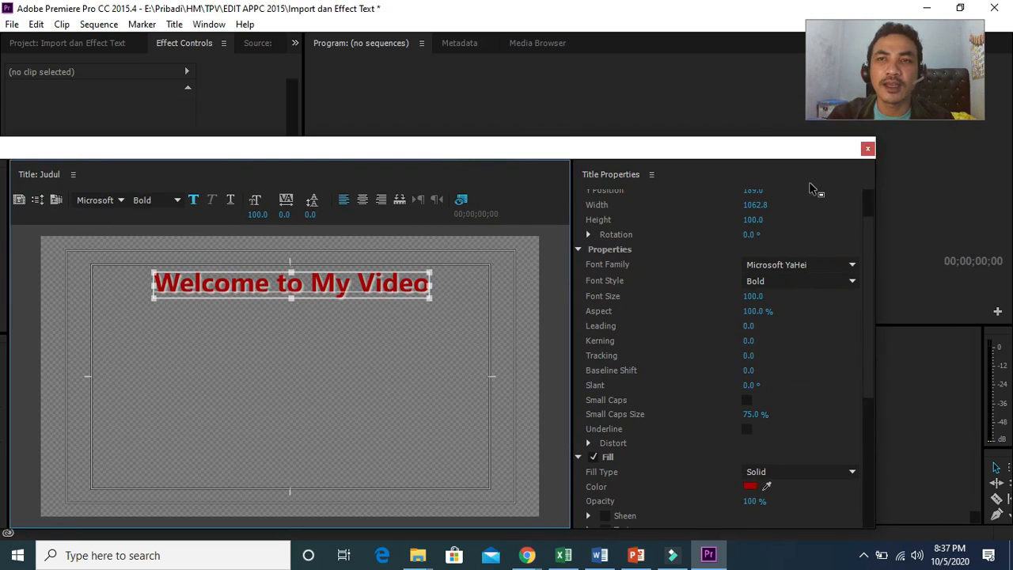
{"action": "left_click", "coordinate": [866, 150]}
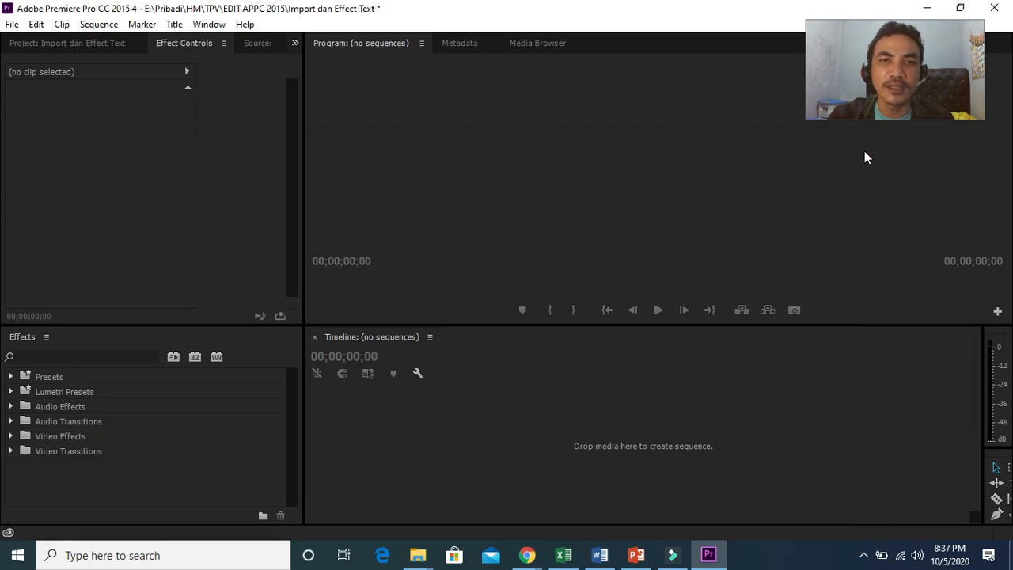
Step: Add the Judul title from the project to the timeline to create a sequence
{"action": "left_click", "coordinate": [61, 49]}
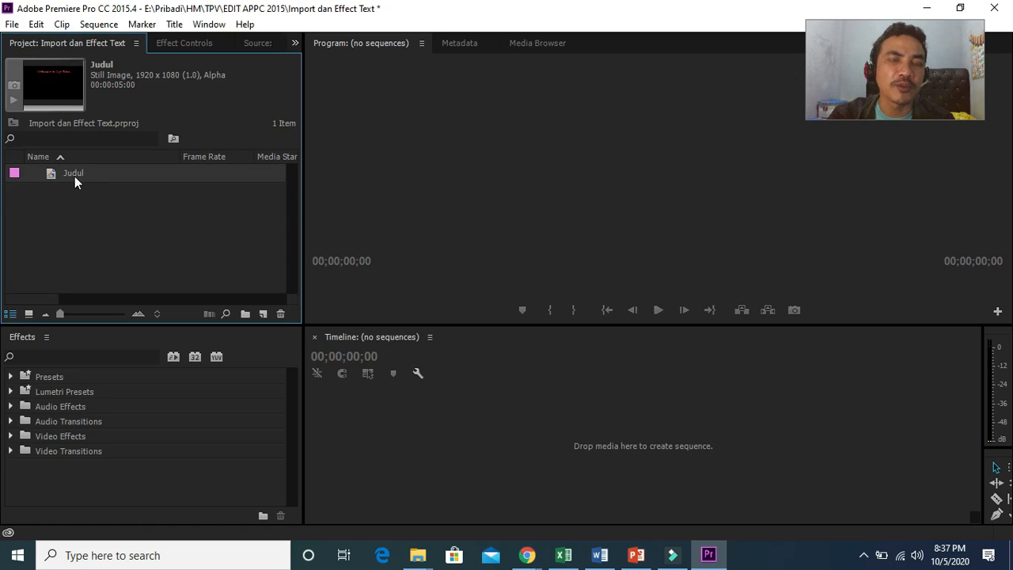
{"action": "left_click_drag", "start_coordinate": [74, 176], "coordinate": [367, 421]}
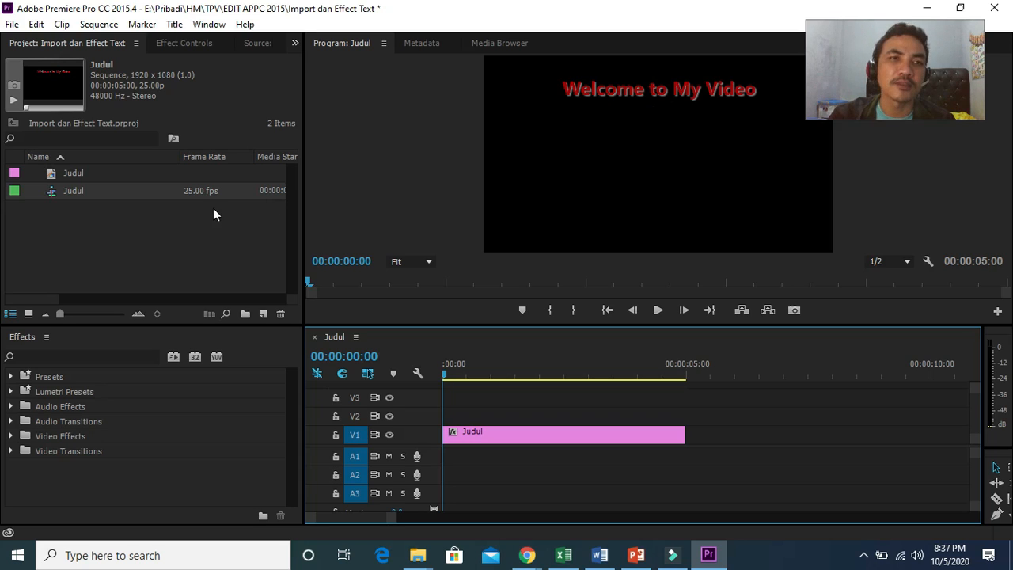
Step: Create a new title named Sub Judul
{"action": "right_click", "coordinate": [116, 183]}
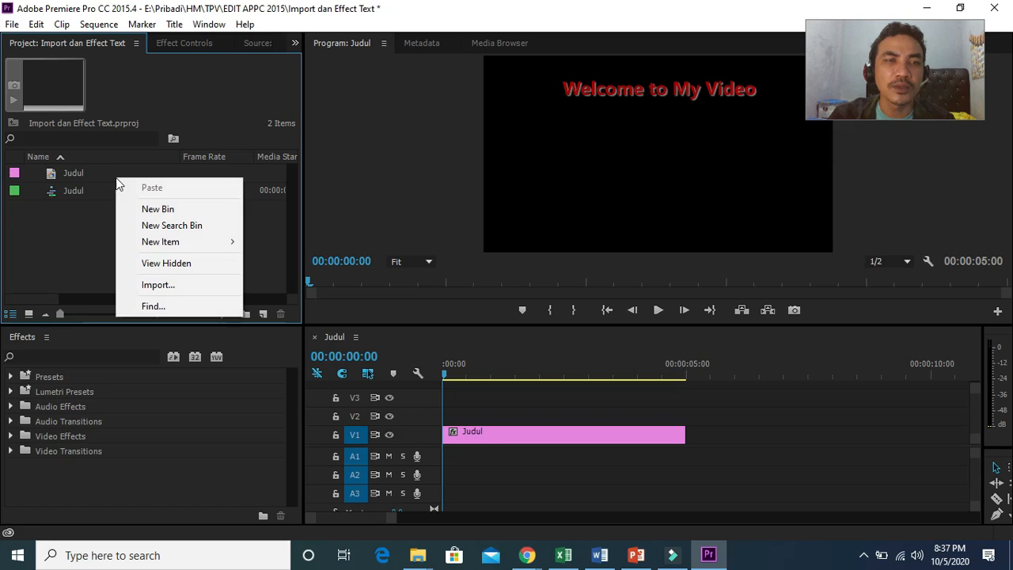
{"action": "left_click", "coordinate": [100, 176]}
{"action": "right_click", "coordinate": [101, 176]}
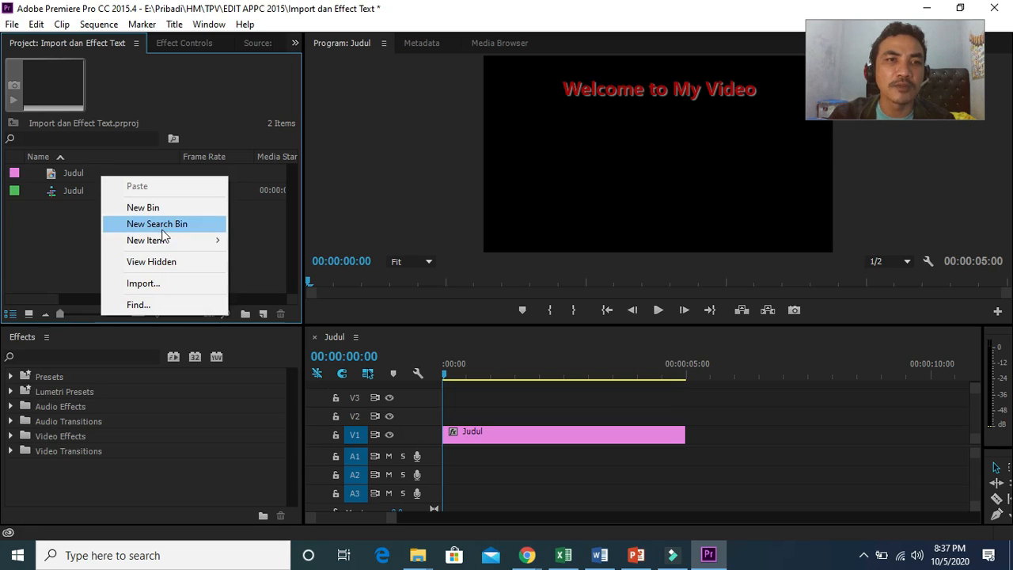
{"action": "mouse_move", "coordinate": [169, 248]}
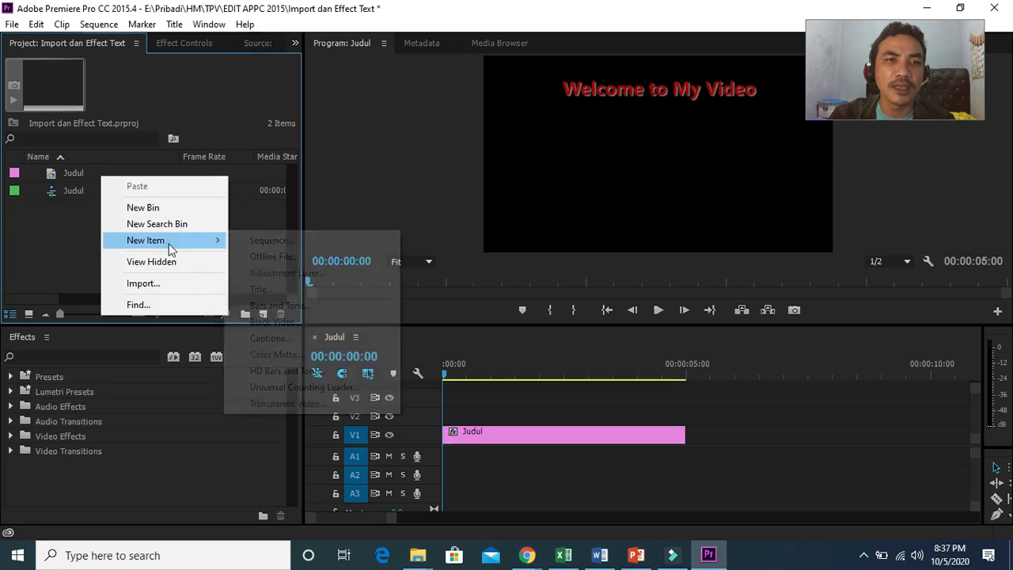
{"action": "left_click", "coordinate": [261, 289]}
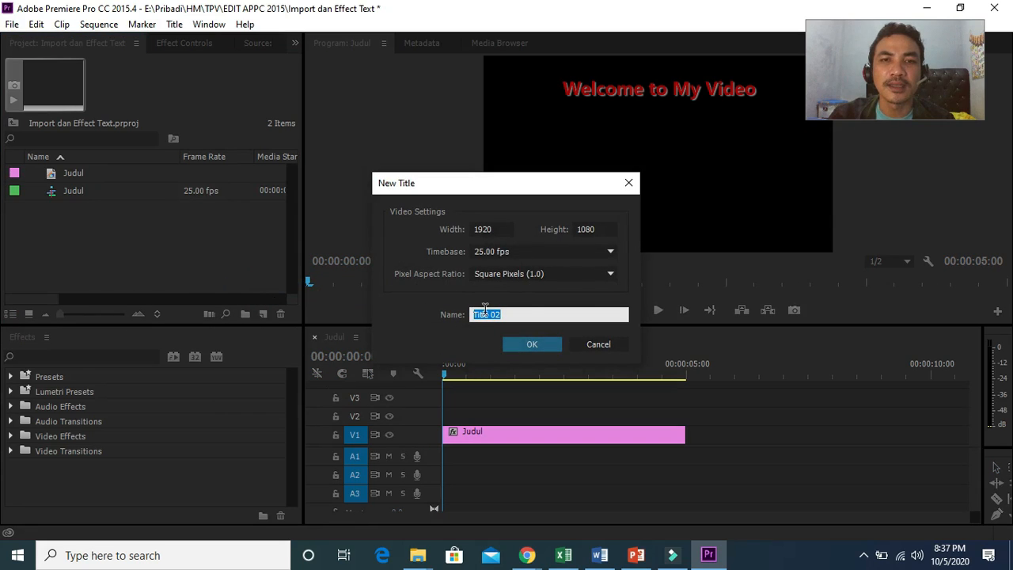
{"action": "type", "text": "Sub Judul"}
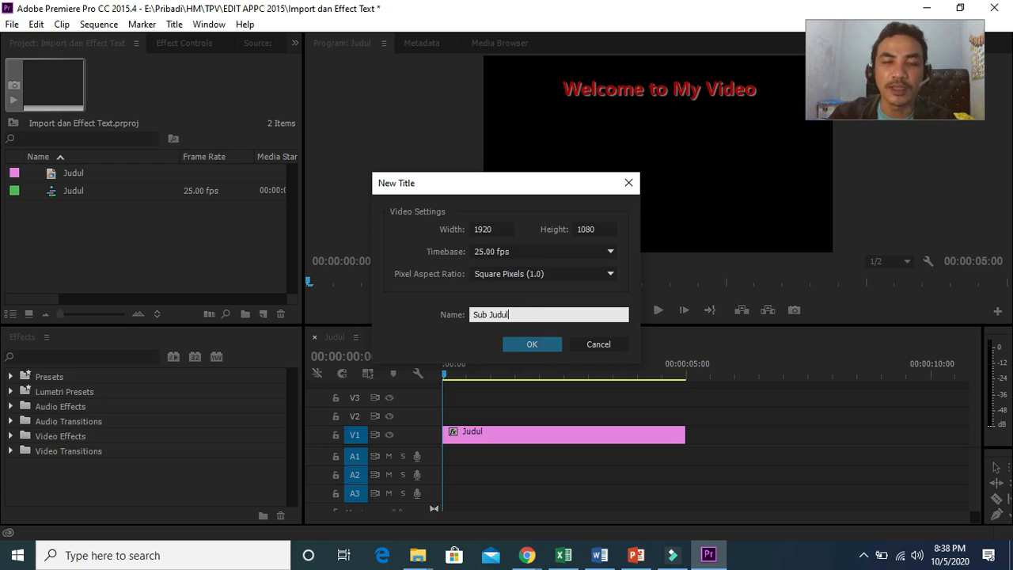
{"action": "key", "text": "Return"}
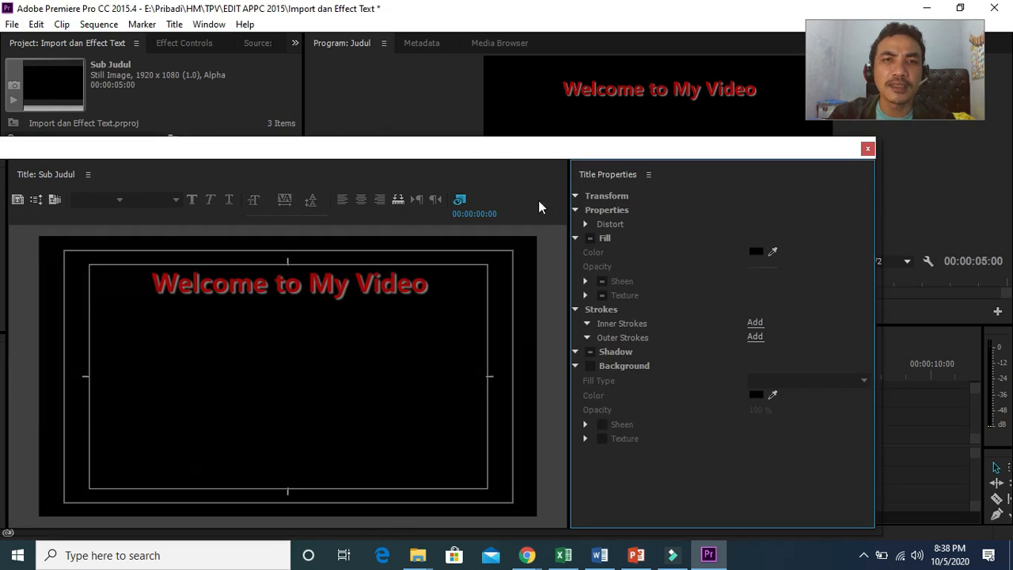
Step: Add a text box reading My Adventure below the main title
{"action": "left_click_drag", "start_coordinate": [493, 153], "coordinate": [647, 140]}
{"action": "left_click", "coordinate": [444, 278]}
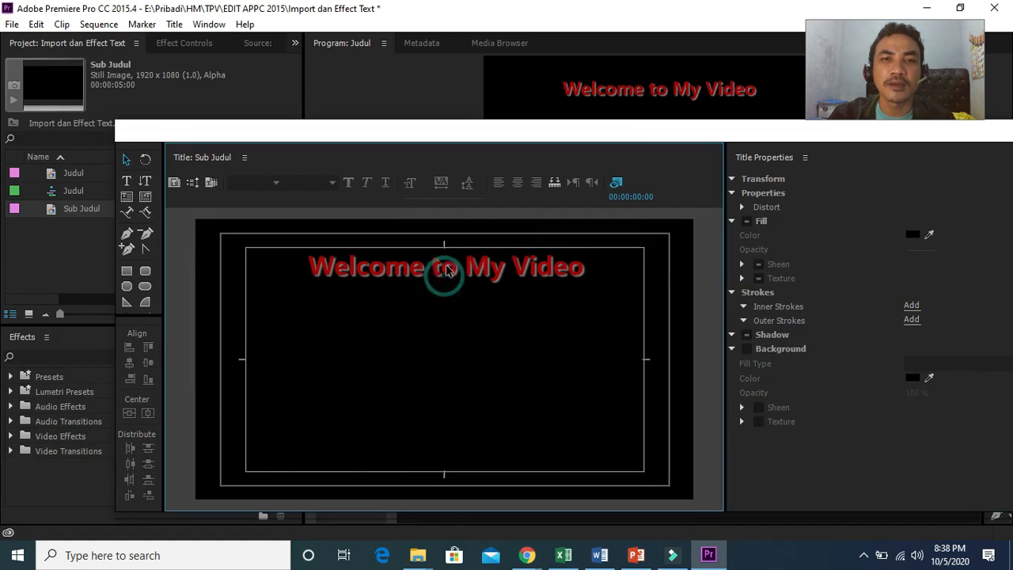
{"action": "left_click", "coordinate": [421, 273]}
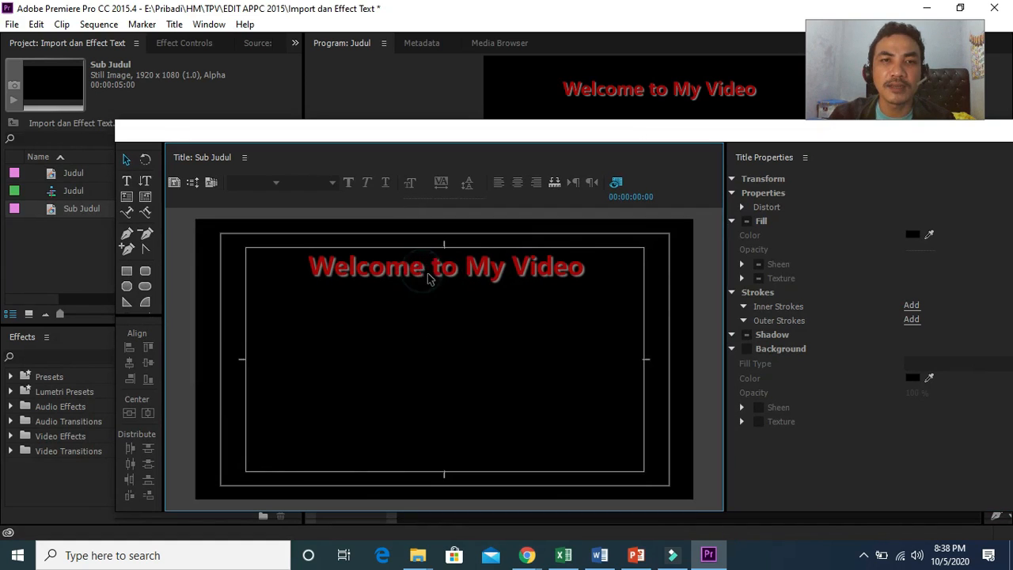
{"action": "left_click", "coordinate": [443, 276]}
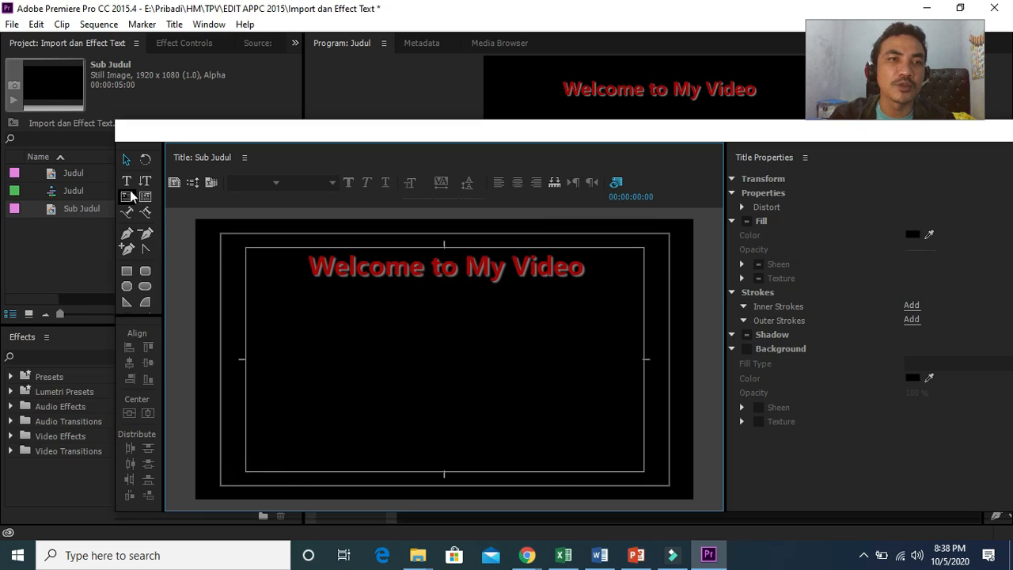
{"action": "left_click", "coordinate": [126, 181]}
{"action": "left_click", "coordinate": [399, 329]}
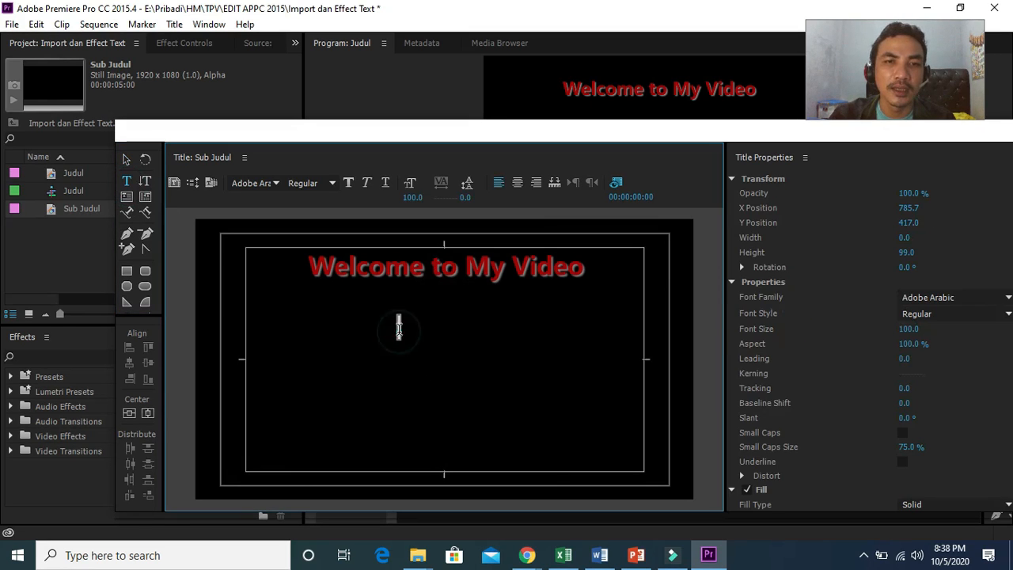
{"action": "type", "text": "My A"}
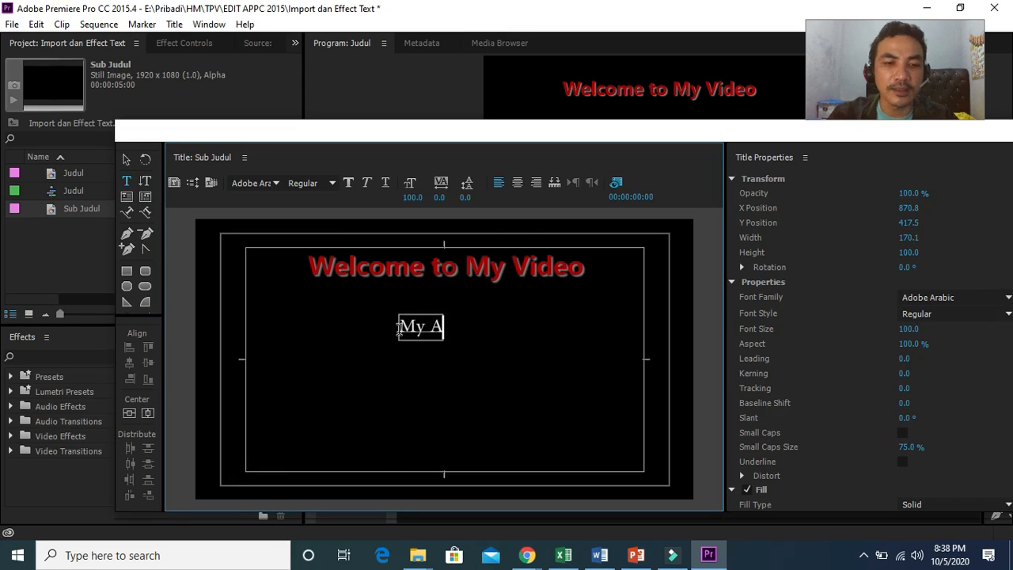
{"action": "type", "text": "dventur"}
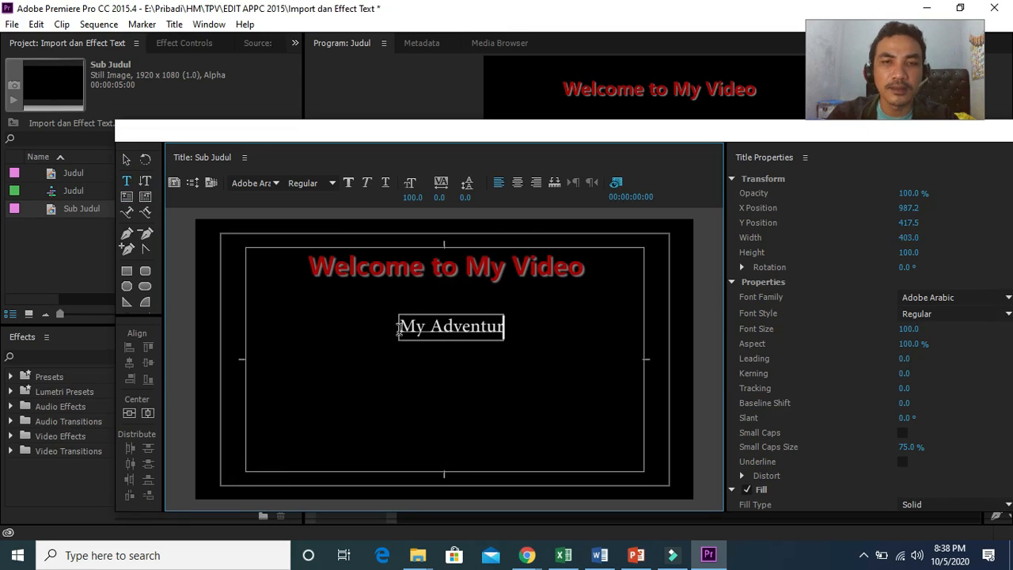
{"action": "type", "text": "e"}
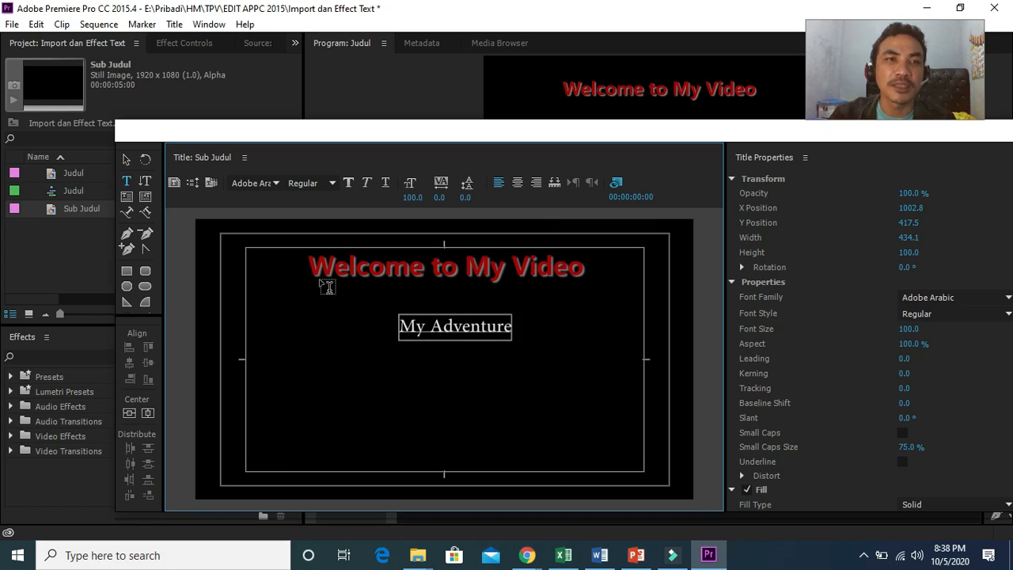
Step: Enlarge the My Adventure text box to about 111 font size and move it up
{"action": "left_click", "coordinate": [126, 160]}
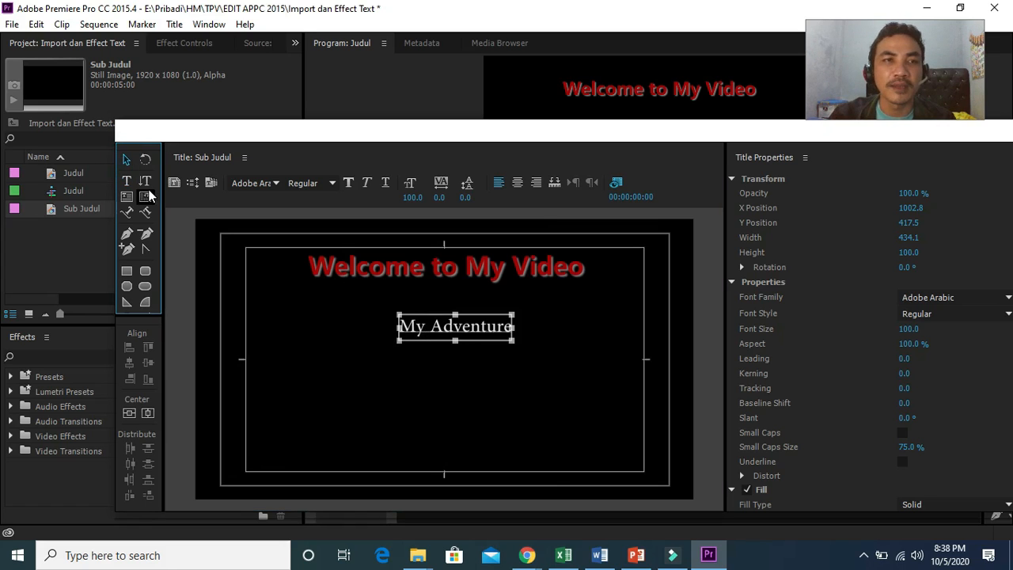
{"action": "mouse_move", "coordinate": [446, 333]}
{"action": "left_mouse_down"}
{"action": "mouse_move", "coordinate": [431, 316]}
{"action": "mouse_move", "coordinate": [487, 302]}
{"action": "mouse_move", "coordinate": [515, 308]}
{"action": "mouse_move", "coordinate": [456, 324]}
{"action": "mouse_move", "coordinate": [456, 316]}
{"action": "left_mouse_up"}
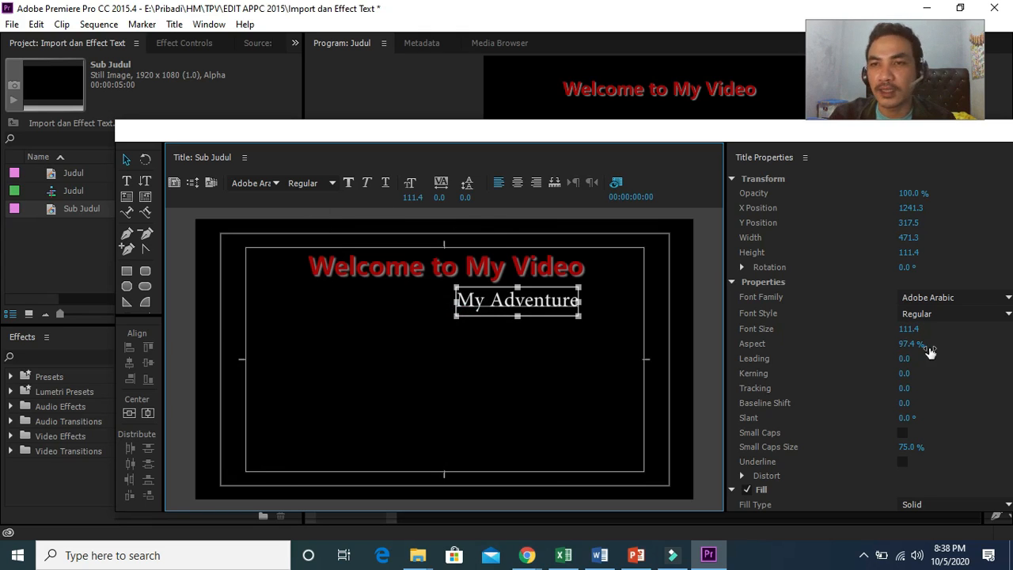
Step: Set the subtitle's font family to Arial
{"action": "left_click", "coordinate": [952, 299]}
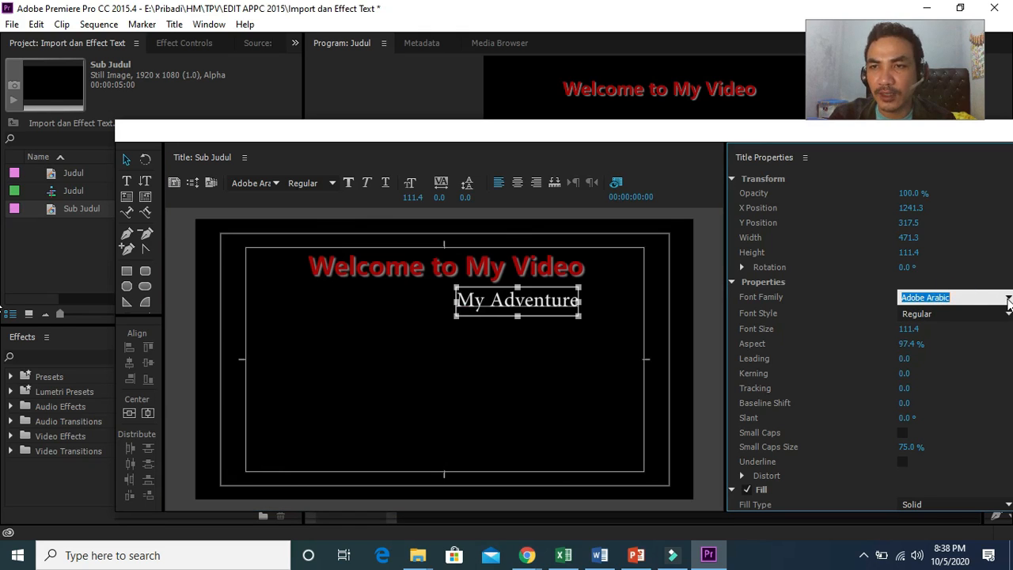
{"action": "type", "text": "Aria"}
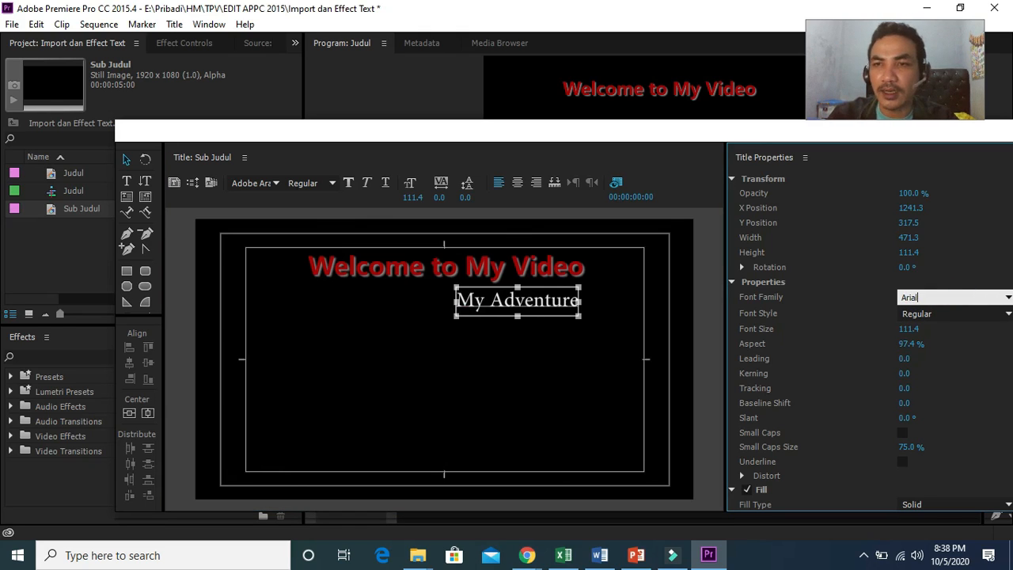
{"action": "type", "text": "l"}
{"action": "key", "text": "Return"}
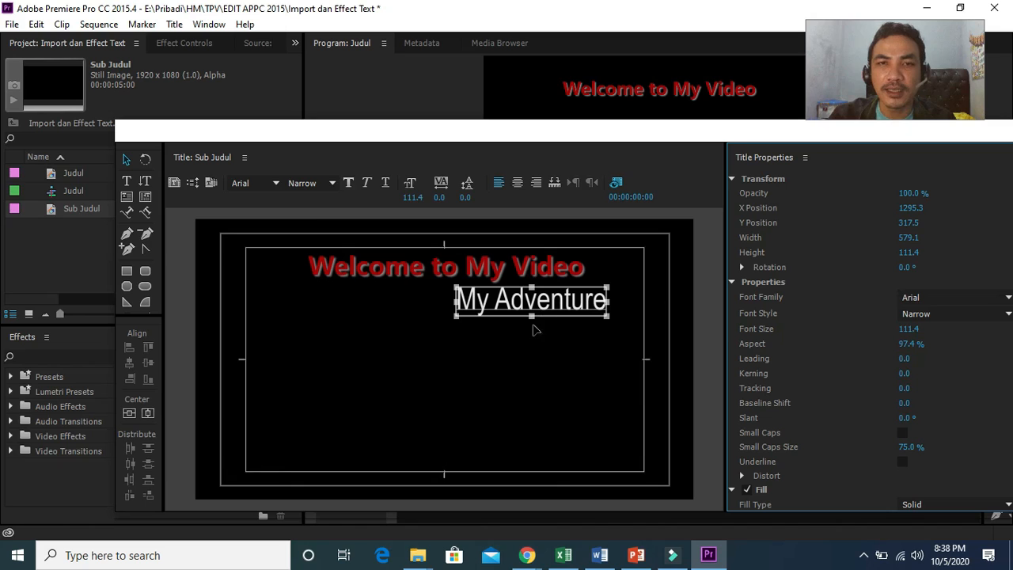
Step: Shrink the My Adventure text to about 69 font size under the main title
{"action": "left_click_drag", "start_coordinate": [533, 316], "coordinate": [590, 292]}
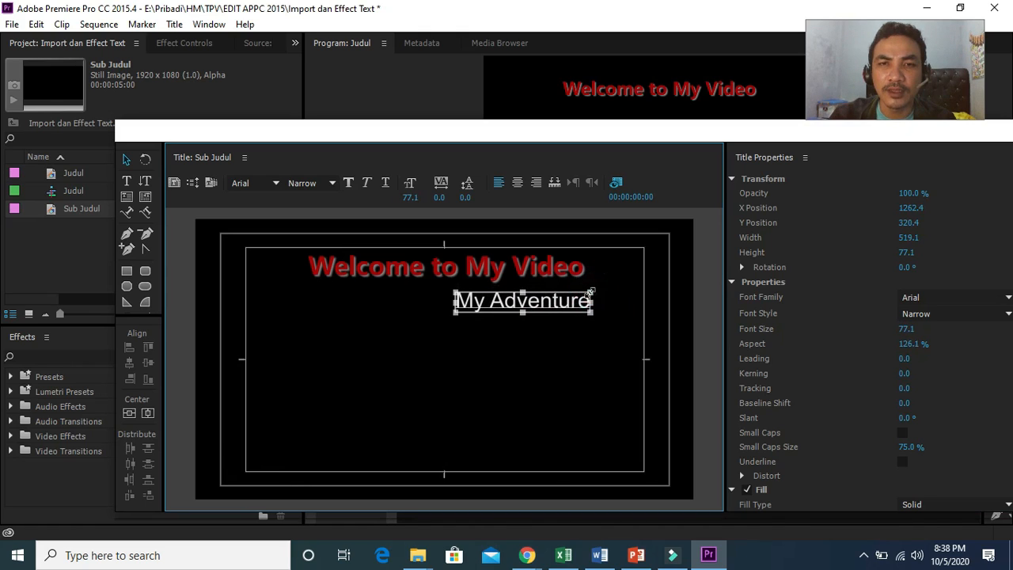
{"action": "left_click_drag", "start_coordinate": [522, 313], "coordinate": [454, 293]}
Step: Set the subtitle's font style to Bold and narrow its text box
{"action": "left_click", "coordinate": [967, 315]}
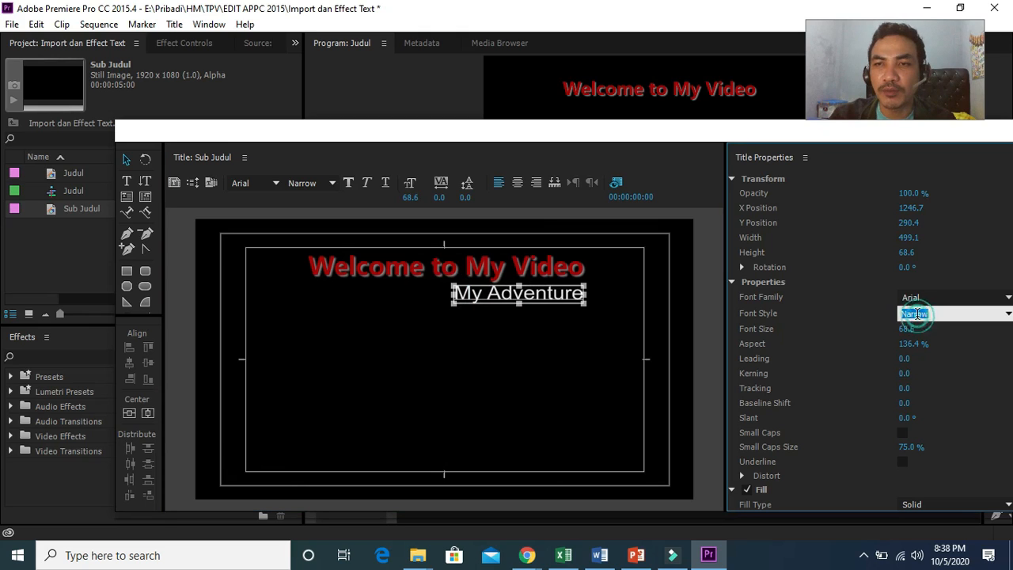
{"action": "left_click", "coordinate": [1008, 315]}
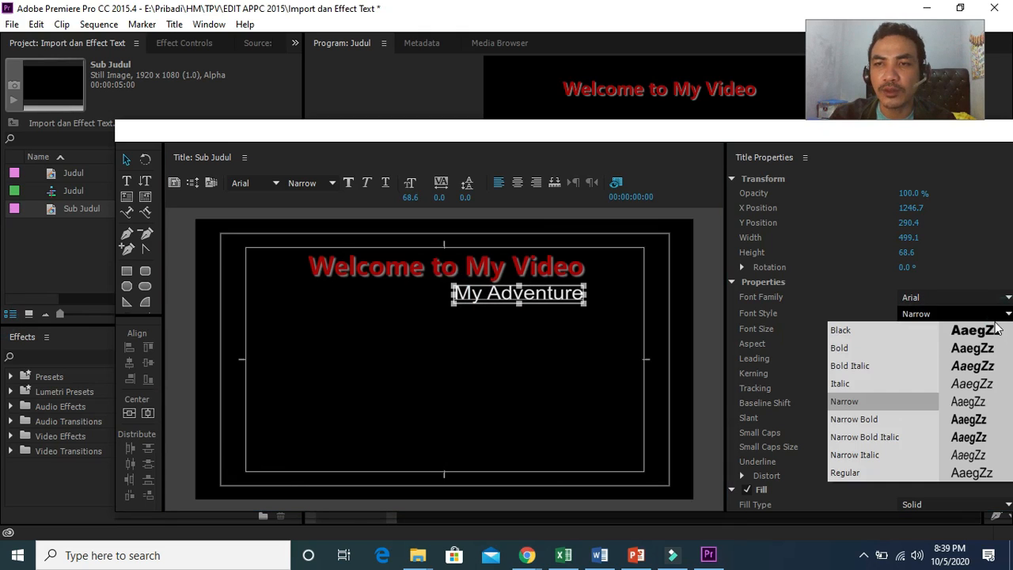
{"action": "left_click", "coordinate": [855, 349]}
{"action": "left_click_drag", "start_coordinate": [627, 294], "coordinate": [588, 295]}
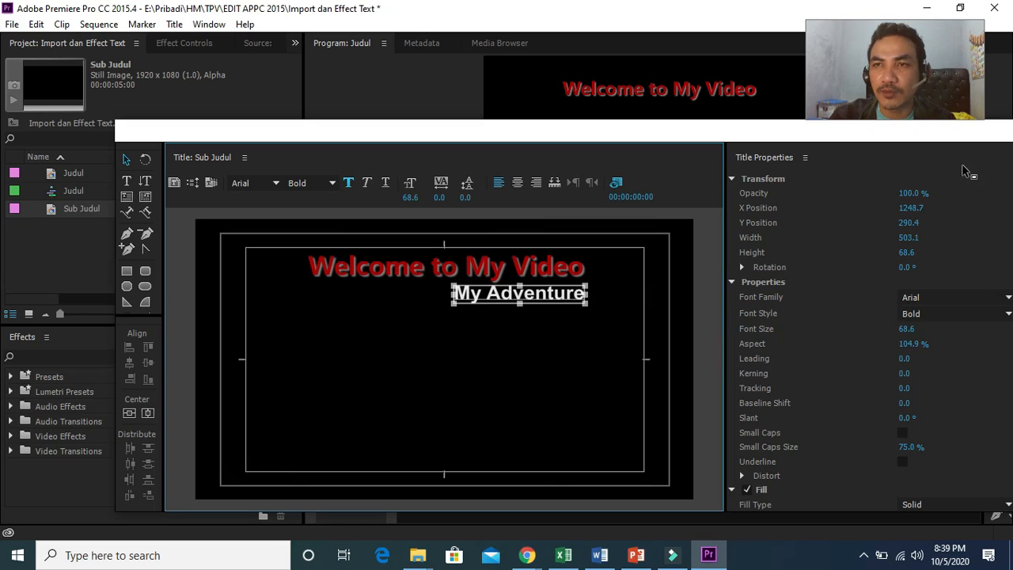
Step: Set the subtitle's fill colour to dark green 034212
{"action": "left_click_drag", "start_coordinate": [950, 138], "coordinate": [882, 141]}
{"action": "left_click_drag", "start_coordinate": [957, 254], "coordinate": [954, 325]}
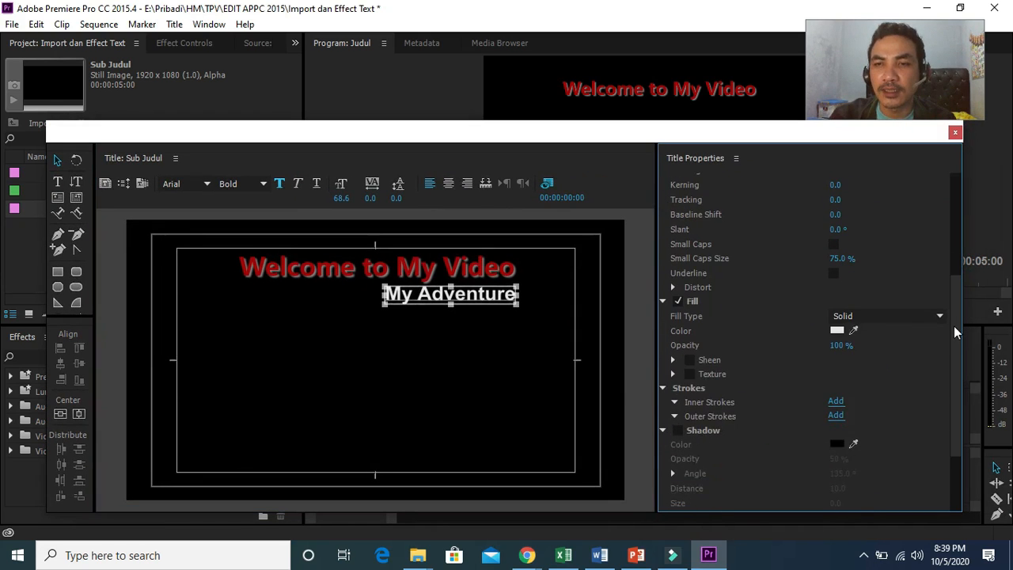
{"action": "left_click", "coordinate": [836, 330]}
{"action": "left_click", "coordinate": [550, 276]}
{"action": "mouse_move", "coordinate": [509, 251]}
{"action": "left_mouse_down"}
{"action": "mouse_move", "coordinate": [518, 235]}
{"action": "mouse_move", "coordinate": [522, 254]}
{"action": "left_mouse_up"}
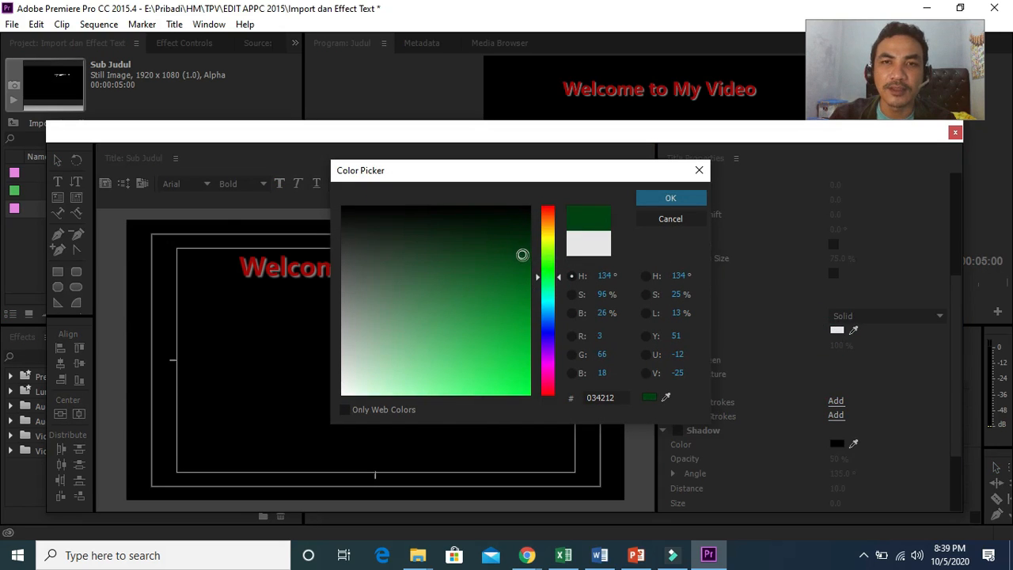
{"action": "left_click", "coordinate": [670, 198]}
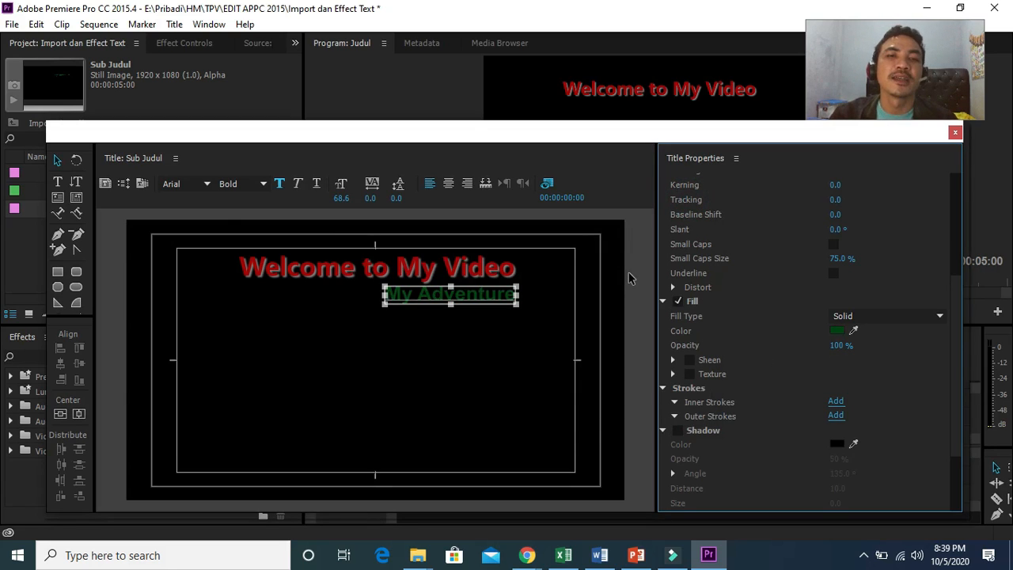
Step: Close the title editor and place the Sub Judul title in the sequence below the Judul clip
{"action": "left_click", "coordinate": [956, 133]}
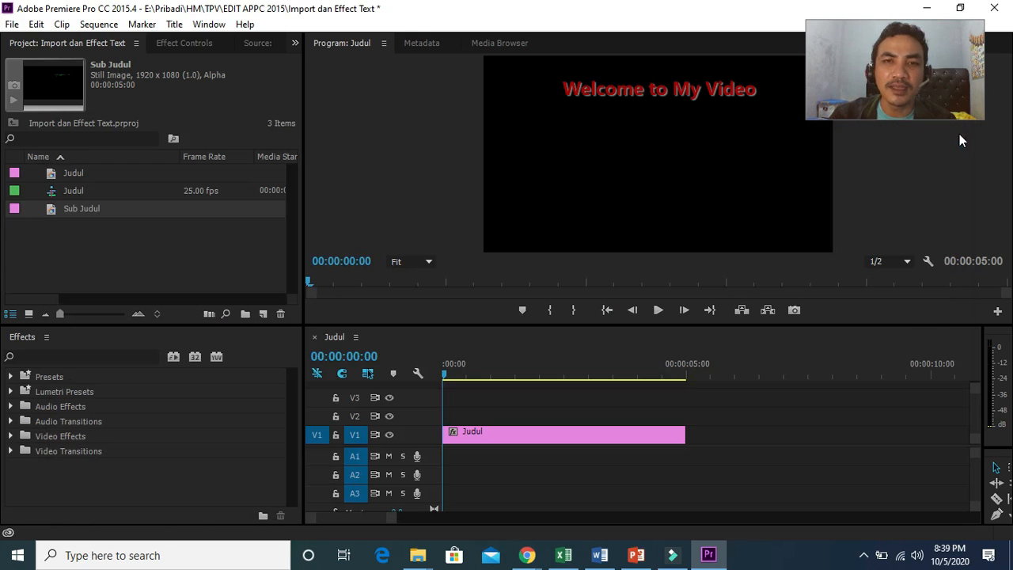
{"action": "left_click", "coordinate": [81, 212]}
{"action": "left_click_drag", "start_coordinate": [81, 211], "coordinate": [715, 419]}
{"action": "left_click", "coordinate": [624, 434]}
{"action": "left_click_drag", "start_coordinate": [624, 434], "coordinate": [622, 417]}
{"action": "left_click_drag", "start_coordinate": [730, 414], "coordinate": [466, 450]}
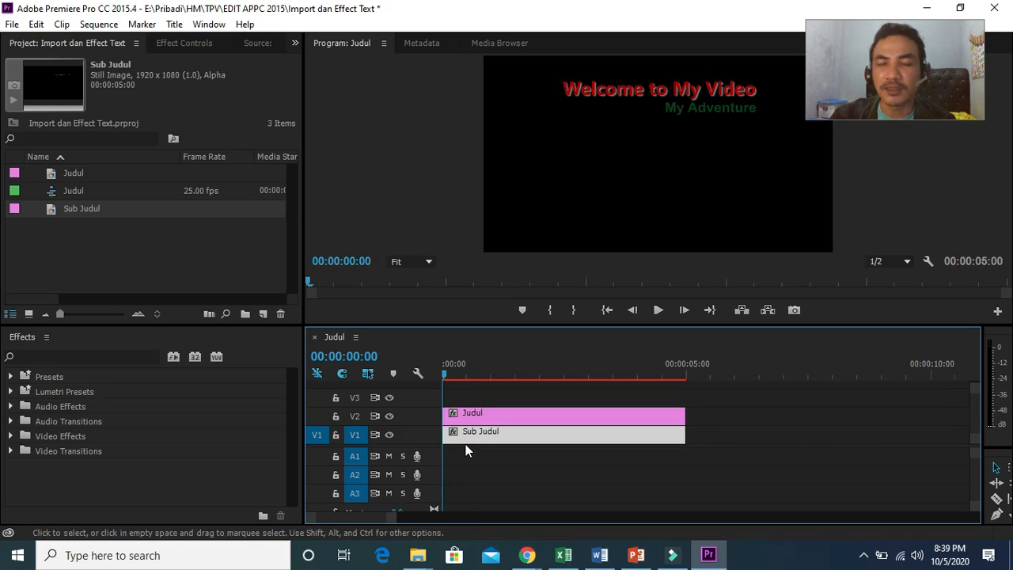
Step: Import the Travel 06 video file into the project
{"action": "left_click", "coordinate": [12, 25]}
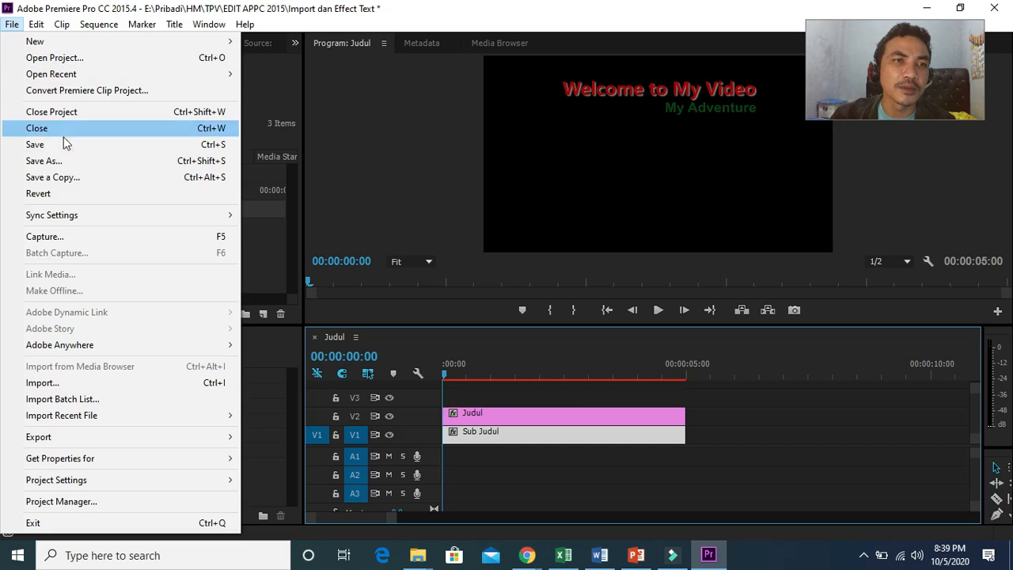
{"action": "left_click", "coordinate": [104, 383]}
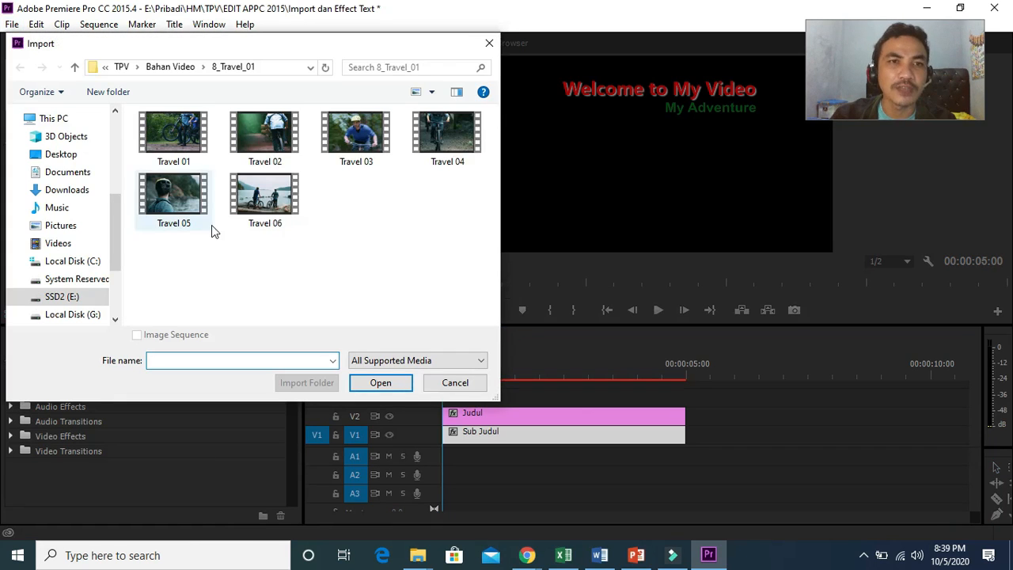
{"action": "left_click", "coordinate": [255, 218]}
{"action": "double_click", "coordinate": [262, 203]}
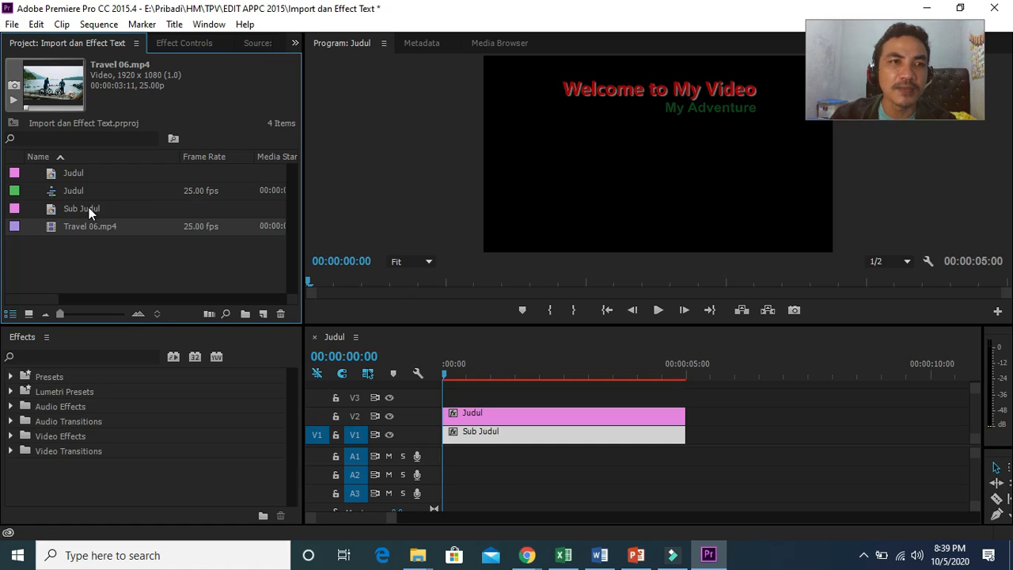
Step: Shift both titles up to tracks V3 and V2 and place the Travel 06.mp4 clip on track V1
{"action": "left_click_drag", "start_coordinate": [86, 223], "coordinate": [466, 455]}
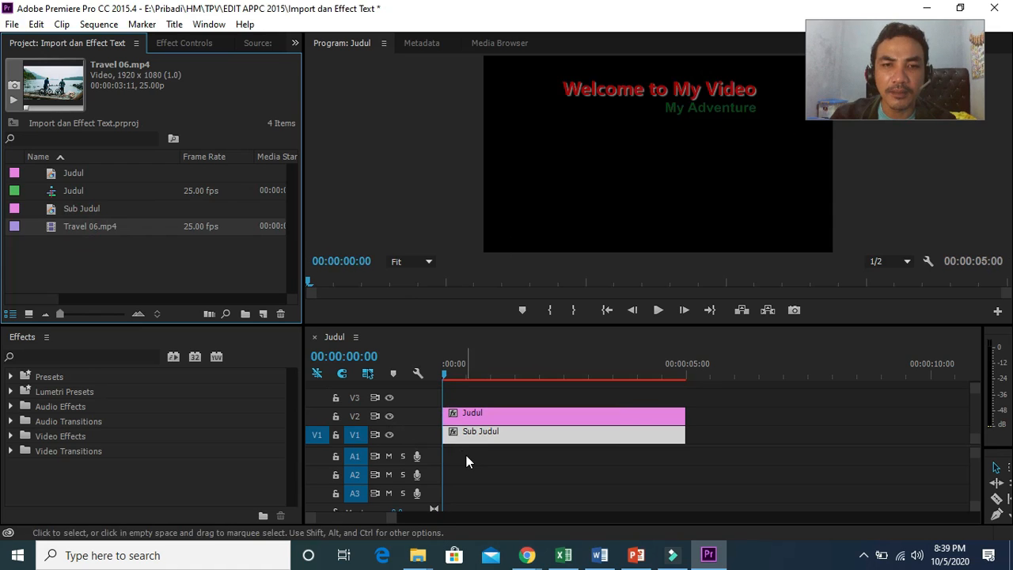
{"action": "left_click_drag", "start_coordinate": [497, 412], "coordinate": [500, 394]}
{"action": "left_click", "coordinate": [492, 432]}
{"action": "left_click_drag", "start_coordinate": [491, 433], "coordinate": [492, 413]}
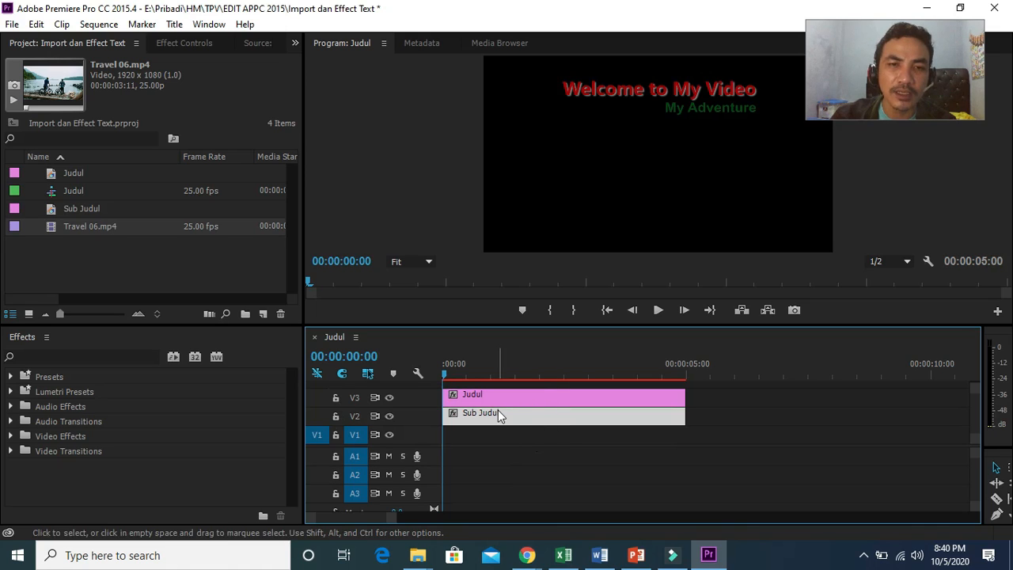
{"action": "left_click_drag", "start_coordinate": [102, 232], "coordinate": [446, 444]}
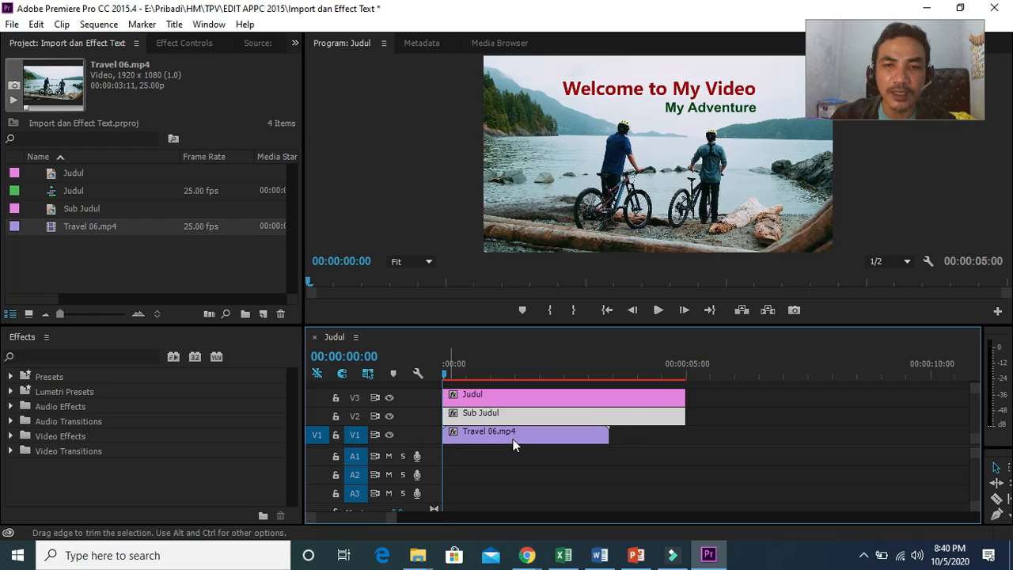
Step: Trim the Sub Judul and Judul title clips so they end with the video clip
{"action": "left_click_drag", "start_coordinate": [684, 418], "coordinate": [611, 420]}
{"action": "left_click", "coordinate": [660, 397]}
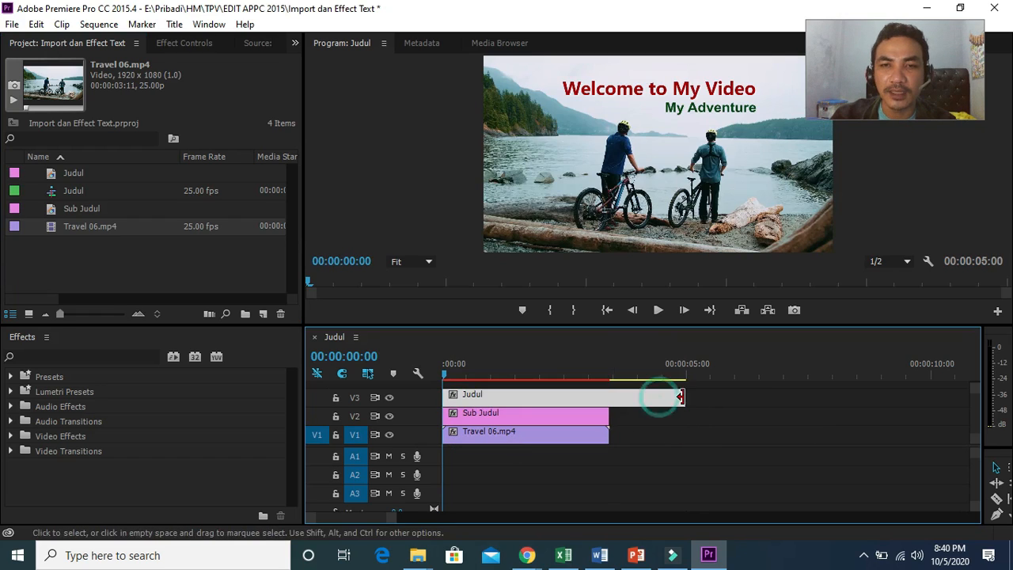
{"action": "left_click_drag", "start_coordinate": [685, 398], "coordinate": [614, 404]}
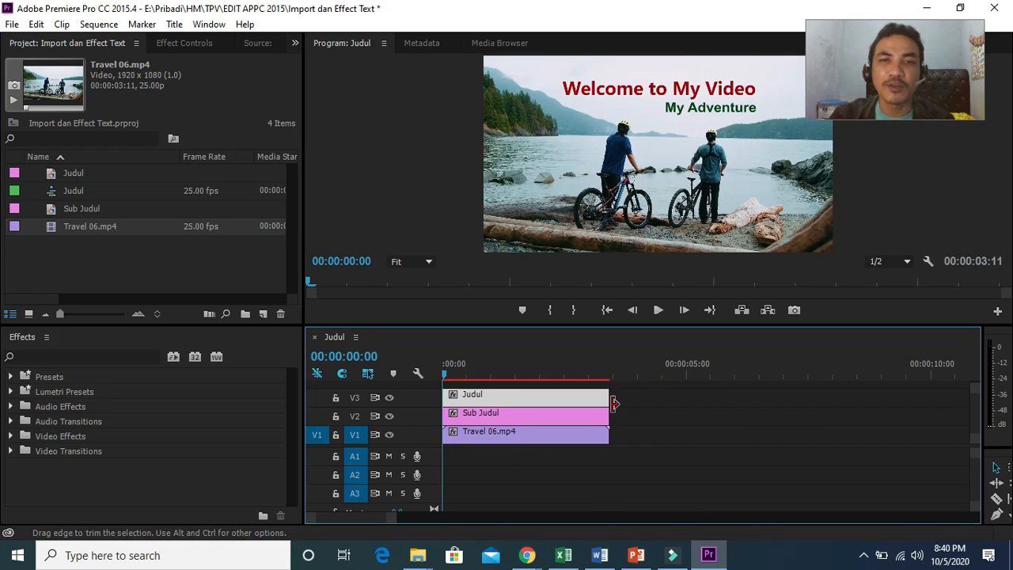
Step: Play back the sequence and return the playhead to the start
{"action": "left_click", "coordinate": [657, 311]}
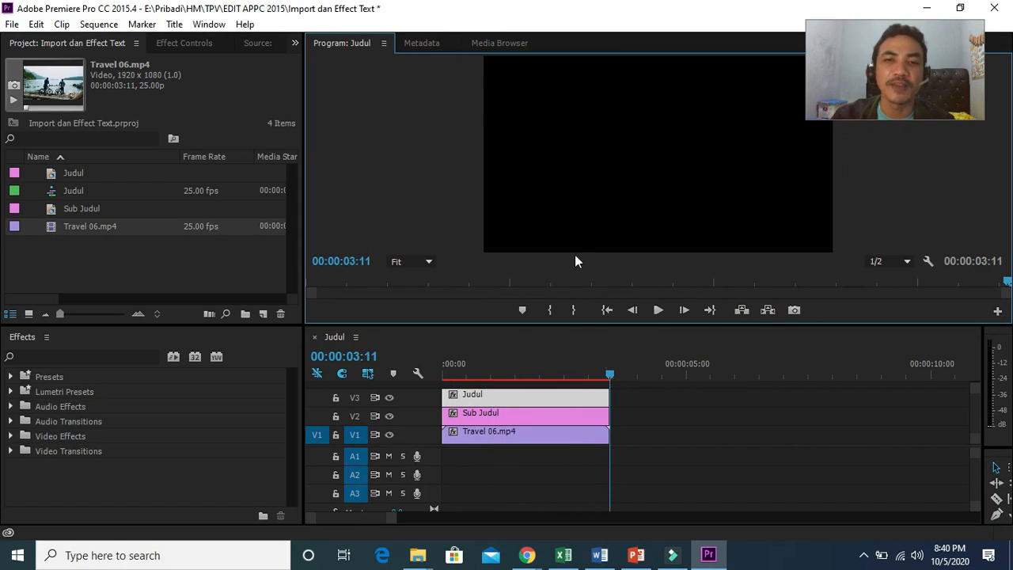
{"action": "left_click_drag", "start_coordinate": [610, 375], "coordinate": [441, 381]}
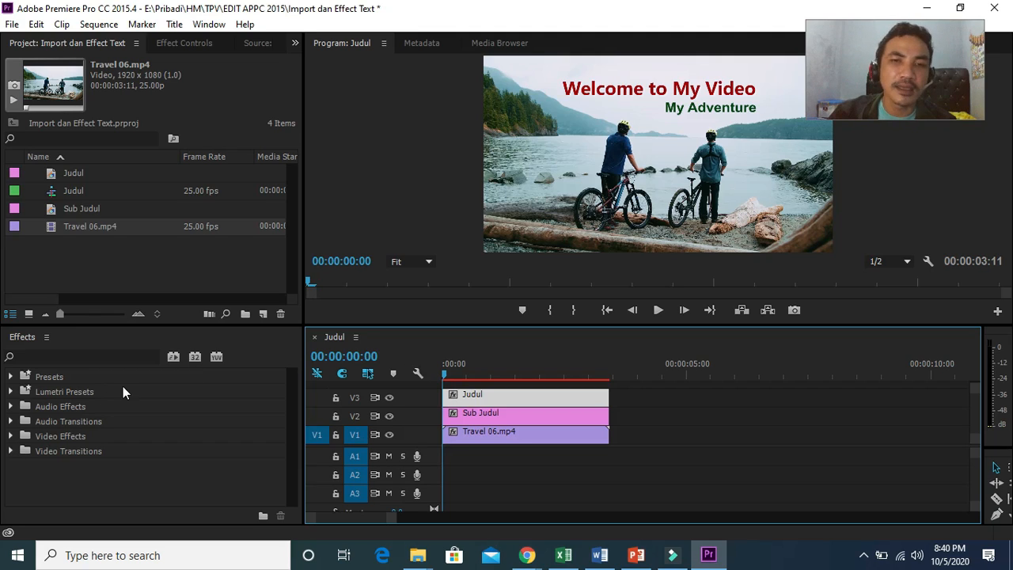
Step: Search the effects for Transform and apply the Transform video effect to the title clips
{"action": "left_click", "coordinate": [11, 436]}
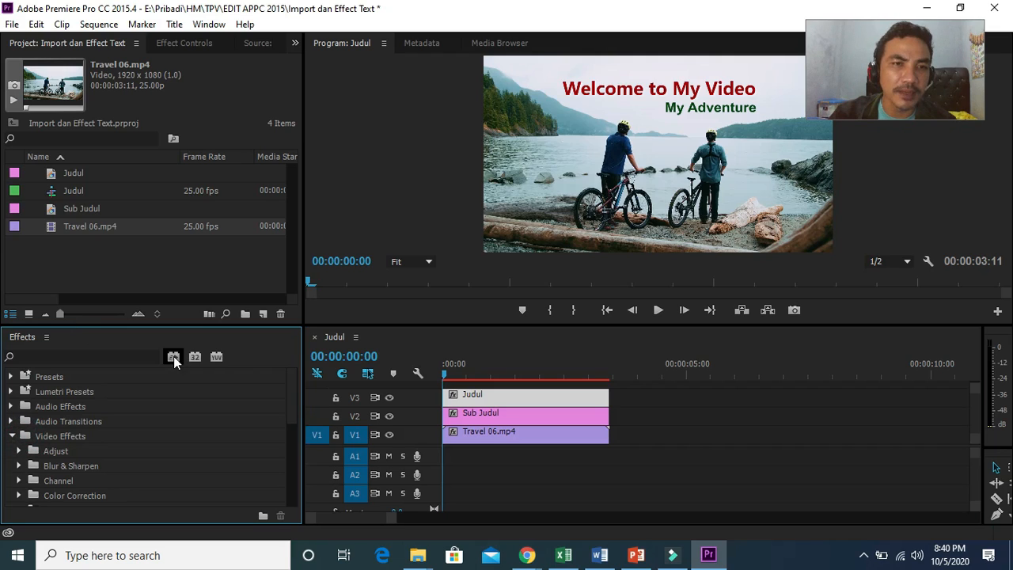
{"action": "left_click_drag", "start_coordinate": [289, 405], "coordinate": [292, 438]}
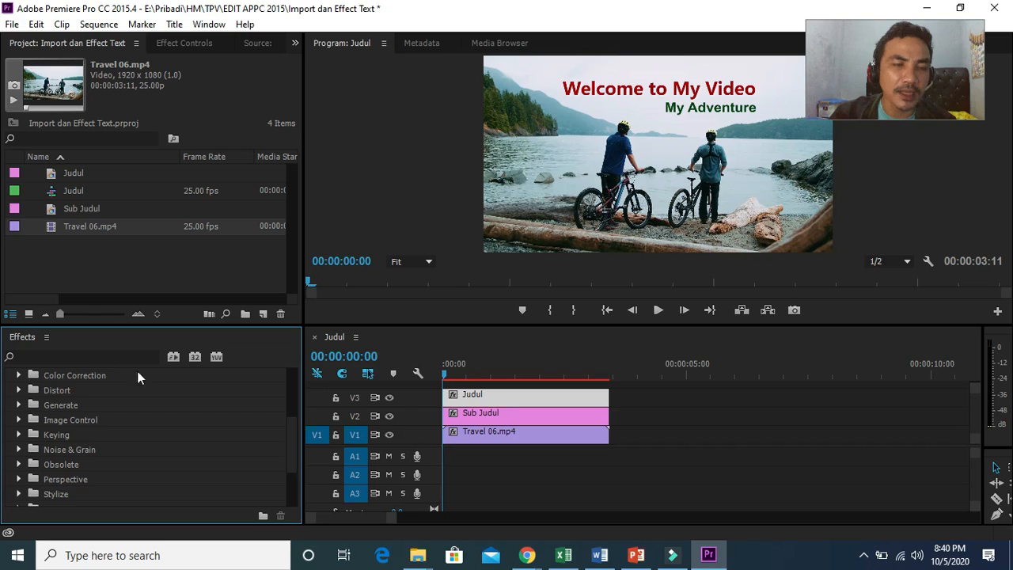
{"action": "left_click", "coordinate": [101, 356]}
{"action": "type", "text": "tra"}
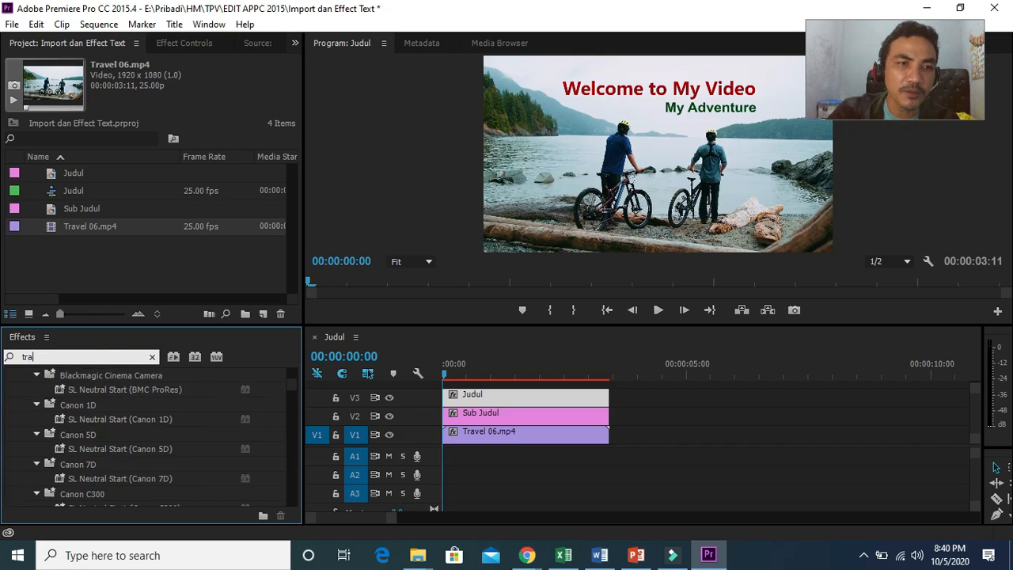
{"action": "type", "text": "nsf"}
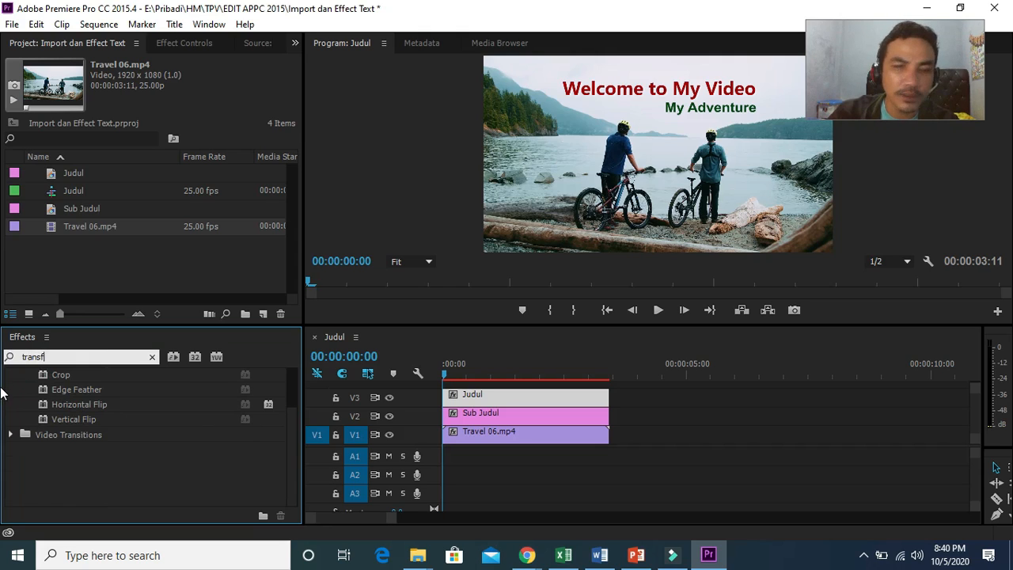
{"action": "key", "text": "BackSpace"}
{"action": "key", "text": "BackSpace"}
{"action": "key", "text": "BackSpace"}
{"action": "key", "text": "BackSpace"}
{"action": "key", "text": "BackSpace"}
{"action": "key", "text": "BackSpace"}
{"action": "type", "text": "Trans"}
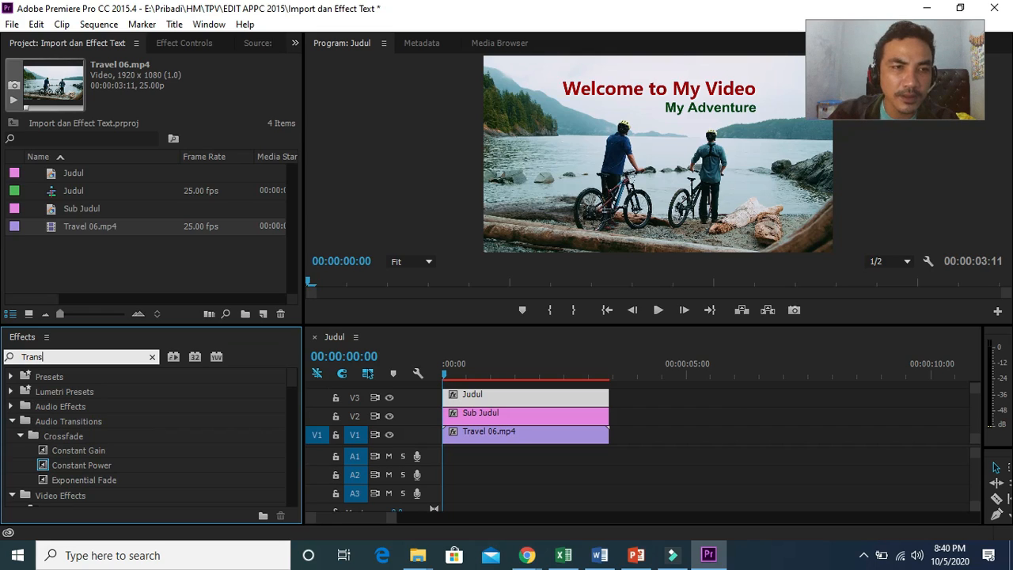
{"action": "type", "text": "f"}
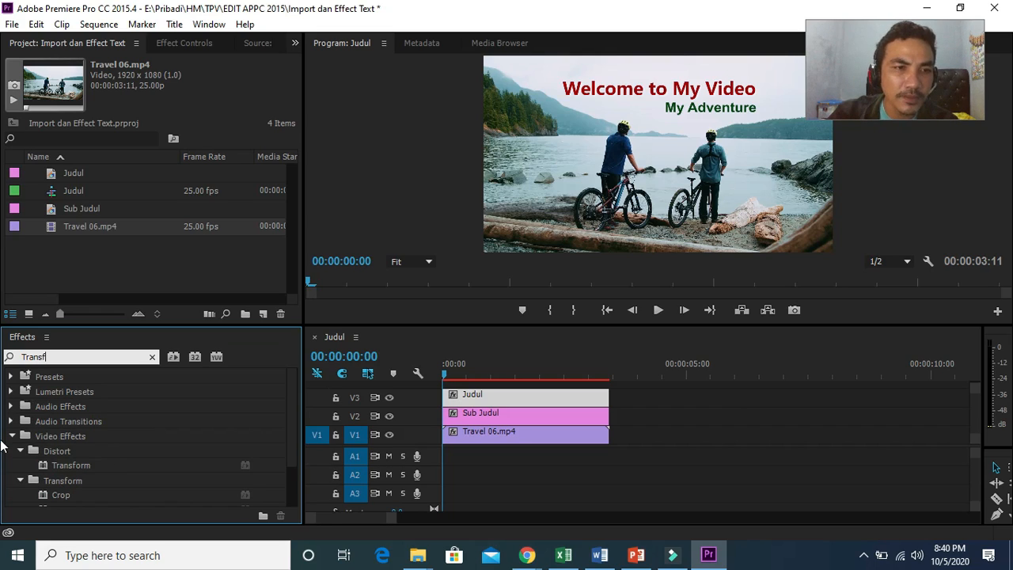
{"action": "left_click", "coordinate": [69, 465]}
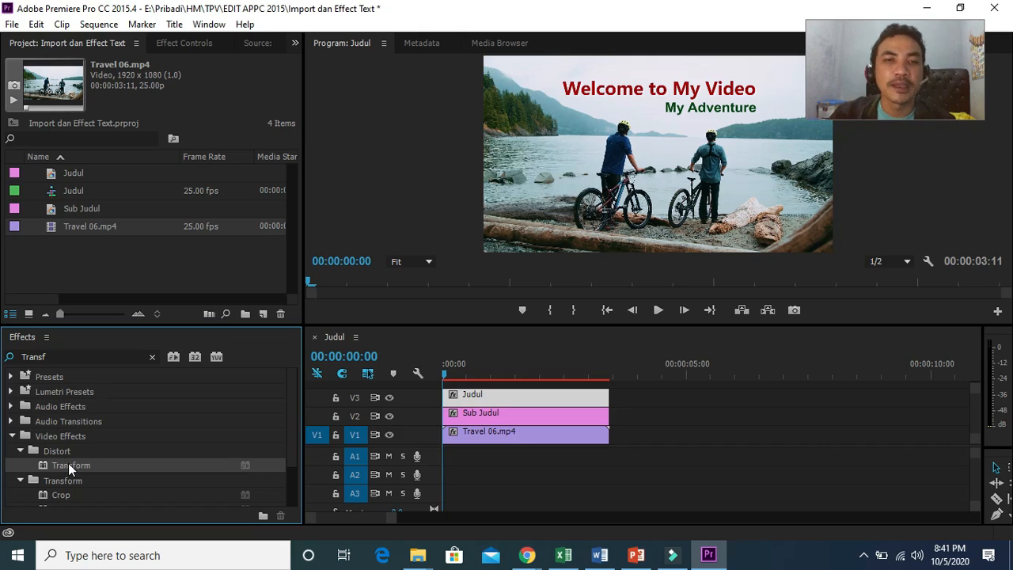
{"action": "left_click_drag", "start_coordinate": [70, 465], "coordinate": [467, 409]}
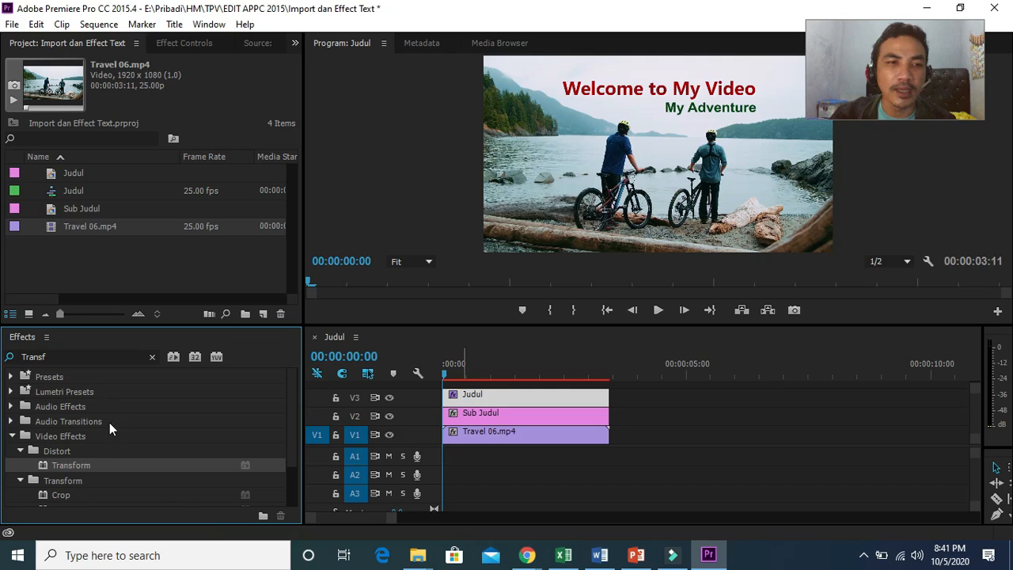
{"action": "left_click_drag", "start_coordinate": [72, 464], "coordinate": [483, 416]}
{"action": "left_click", "coordinate": [483, 416]}
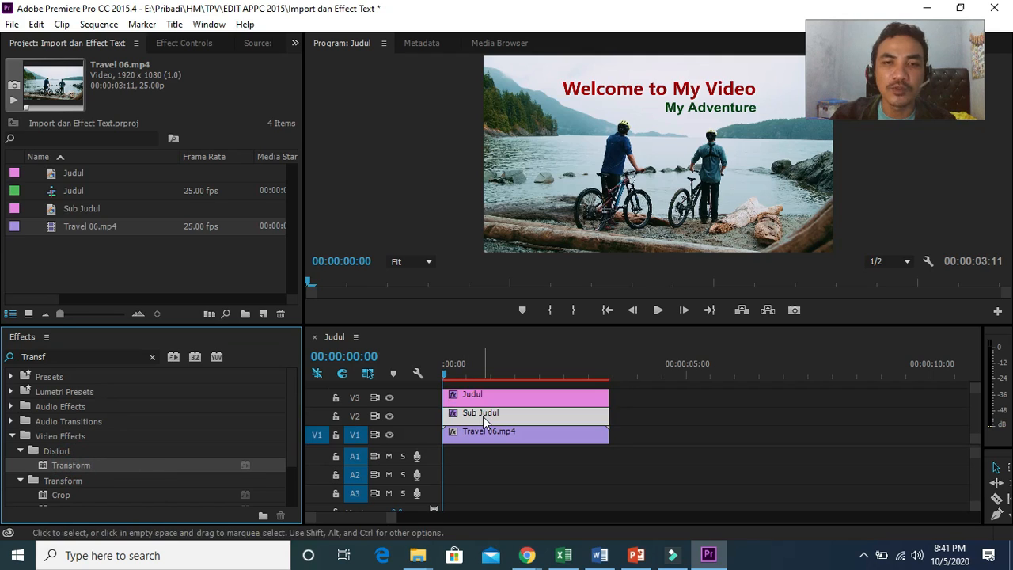
{"action": "left_click", "coordinate": [491, 399]}
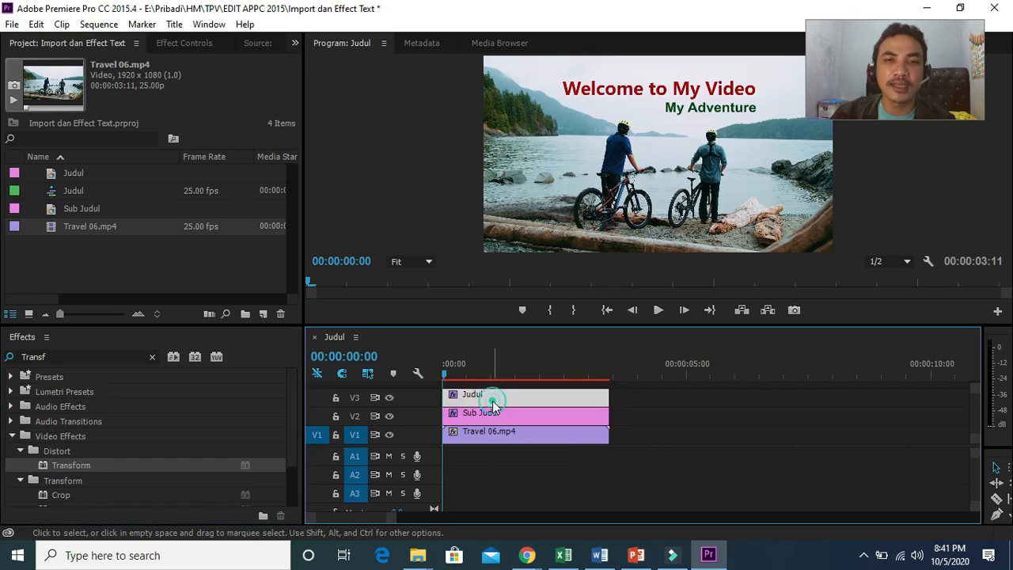
{"action": "double_click", "coordinate": [492, 401]}
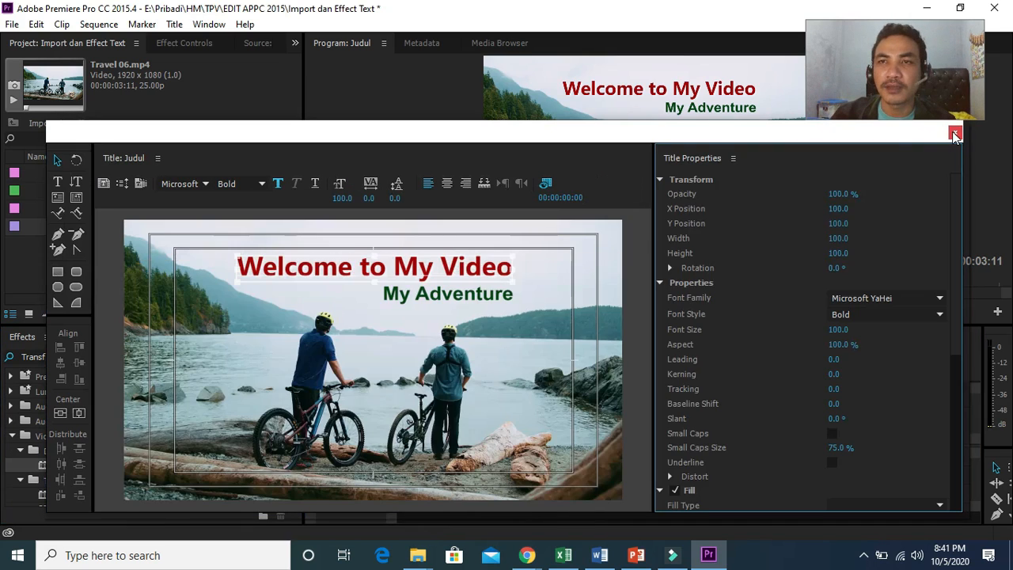
{"action": "left_click", "coordinate": [955, 134]}
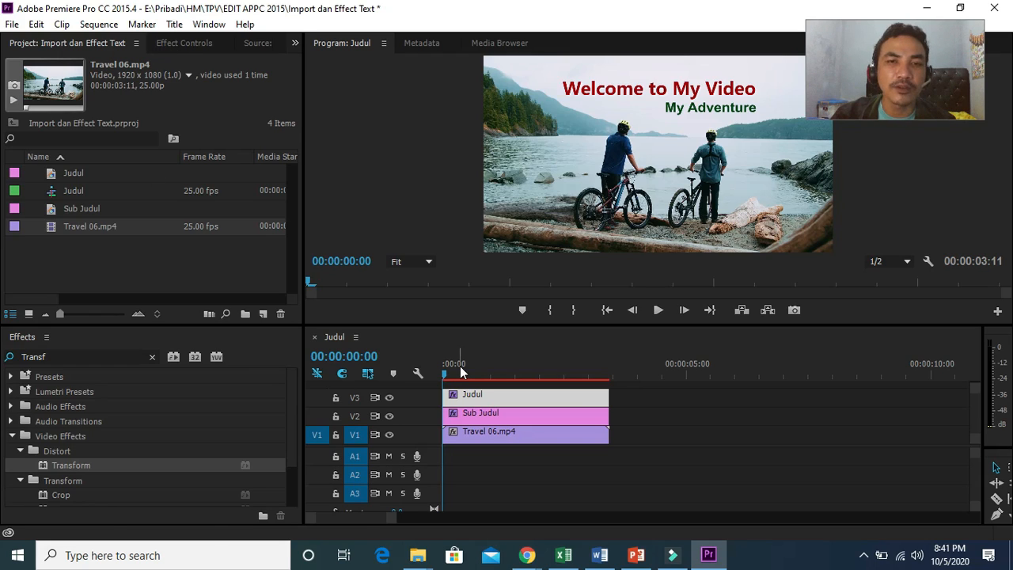
Step: Add a Transform Position keyframe to the Judul clip at 00:00:01:09
{"action": "left_click", "coordinate": [479, 398]}
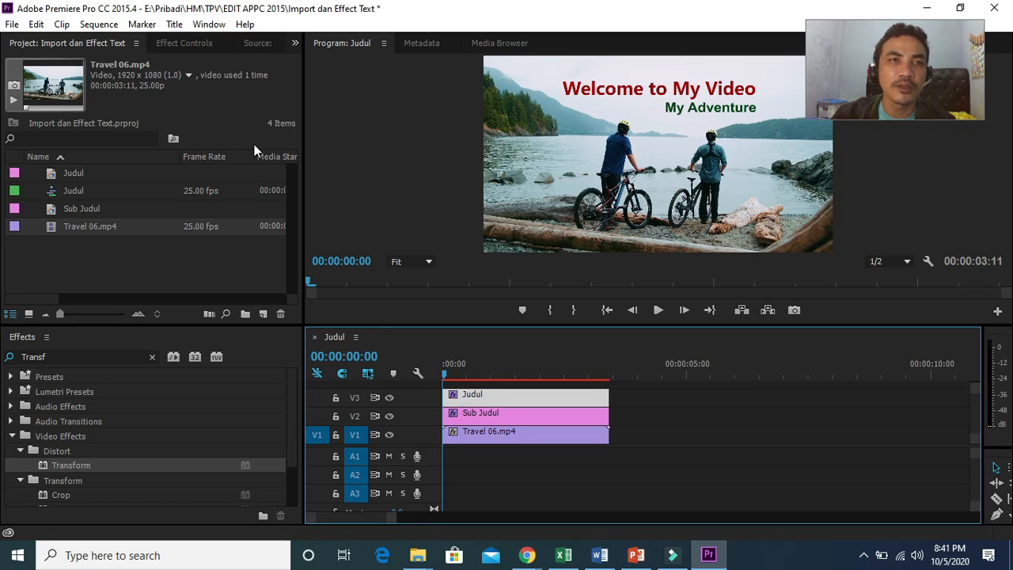
{"action": "left_click", "coordinate": [195, 47]}
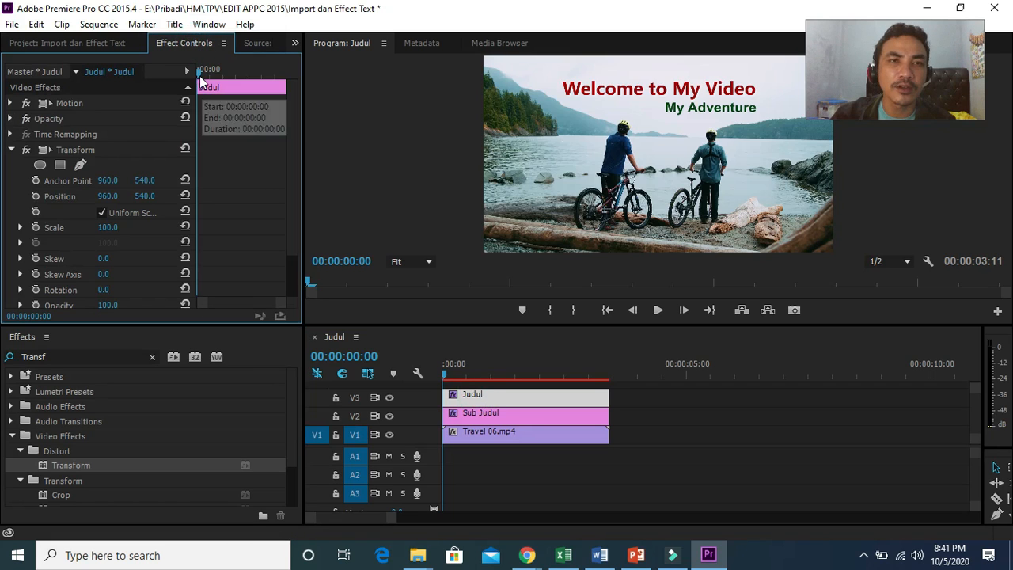
{"action": "left_click_drag", "start_coordinate": [198, 73], "coordinate": [232, 73]}
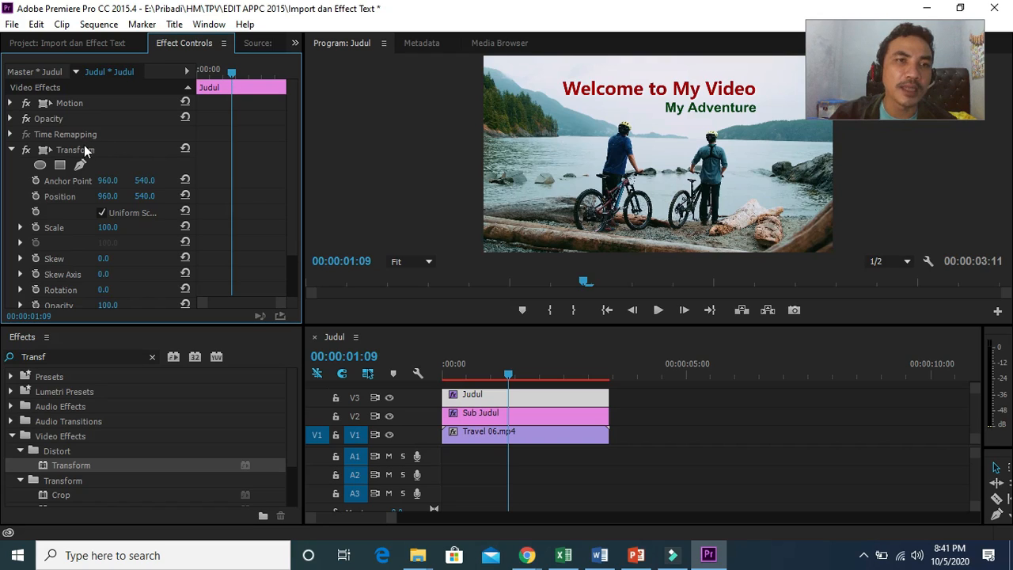
{"action": "left_click", "coordinate": [36, 196]}
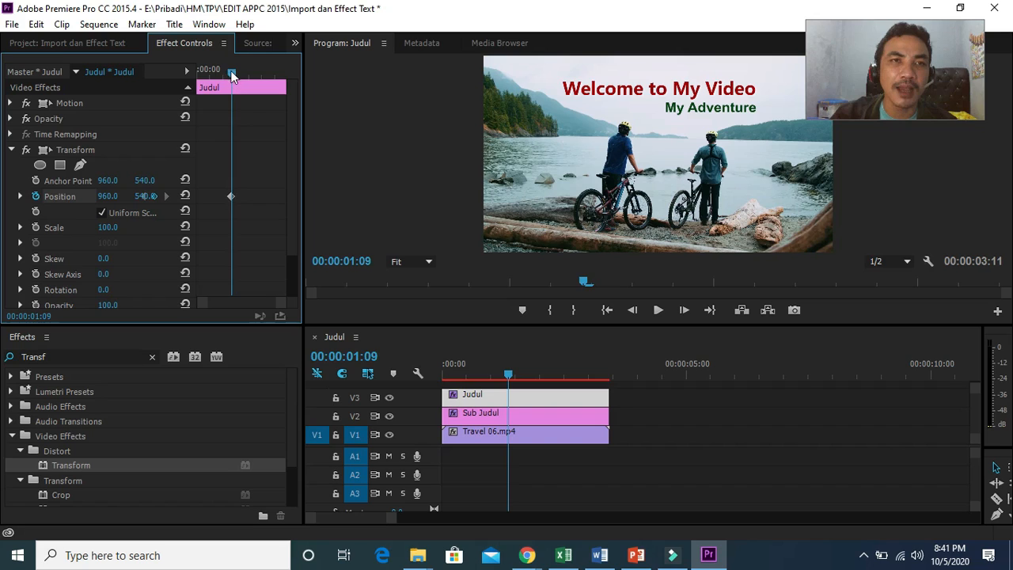
Step: At the clip start, set the Judul clip's Transform Position Y to 330 to start the title above its place
{"action": "left_click_drag", "start_coordinate": [231, 73], "coordinate": [197, 82]}
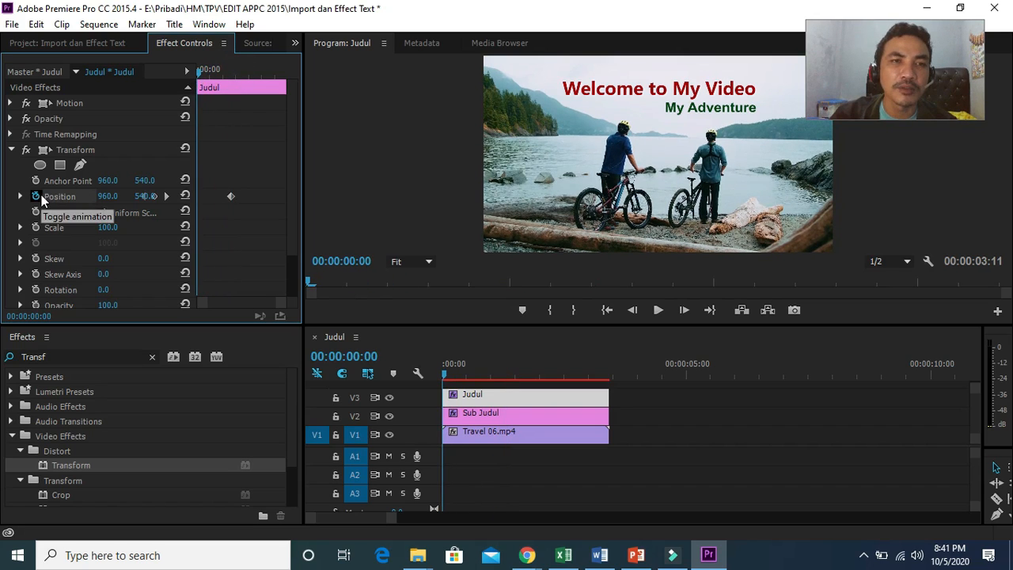
{"action": "mouse_move", "coordinate": [114, 200]}
{"action": "left_mouse_down"}
{"action": "mouse_move", "coordinate": [183, 201]}
{"action": "mouse_move", "coordinate": [75, 200]}
{"action": "mouse_move", "coordinate": [121, 200]}
{"action": "left_mouse_up"}
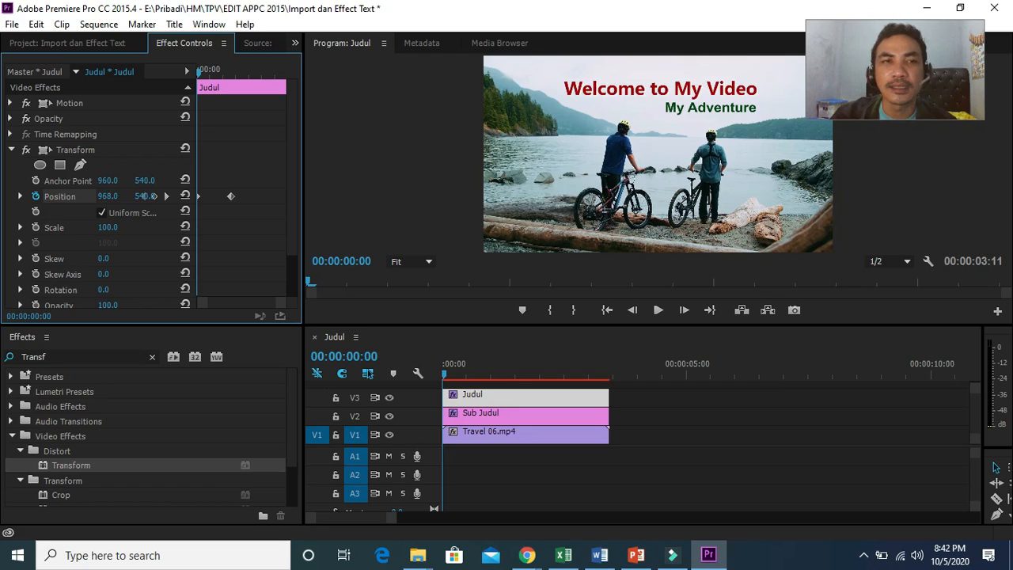
{"action": "left_click", "coordinate": [185, 197]}
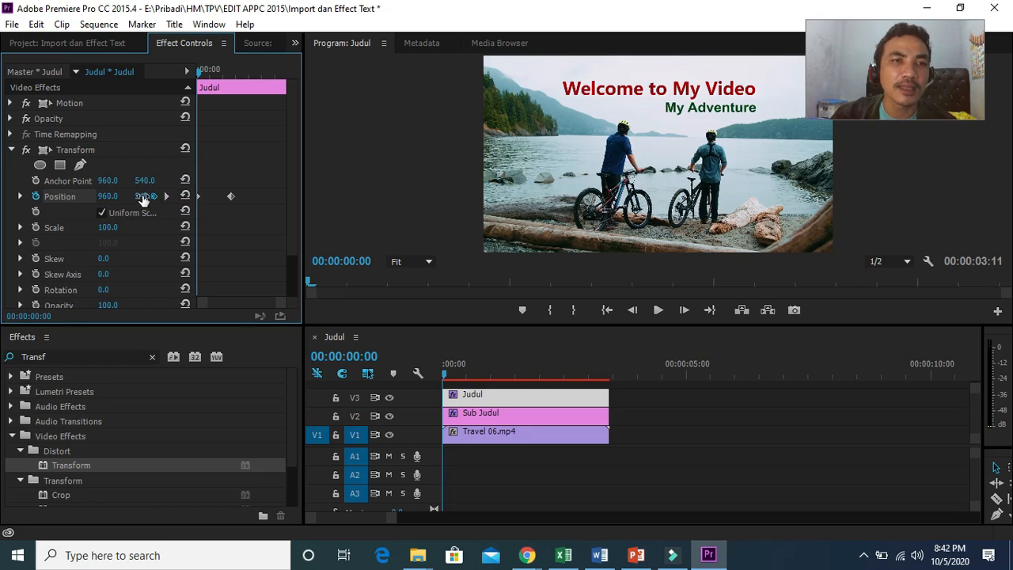
{"action": "left_click_drag", "start_coordinate": [148, 195], "coordinate": [147, 196]}
{"action": "left_click", "coordinate": [147, 195]}
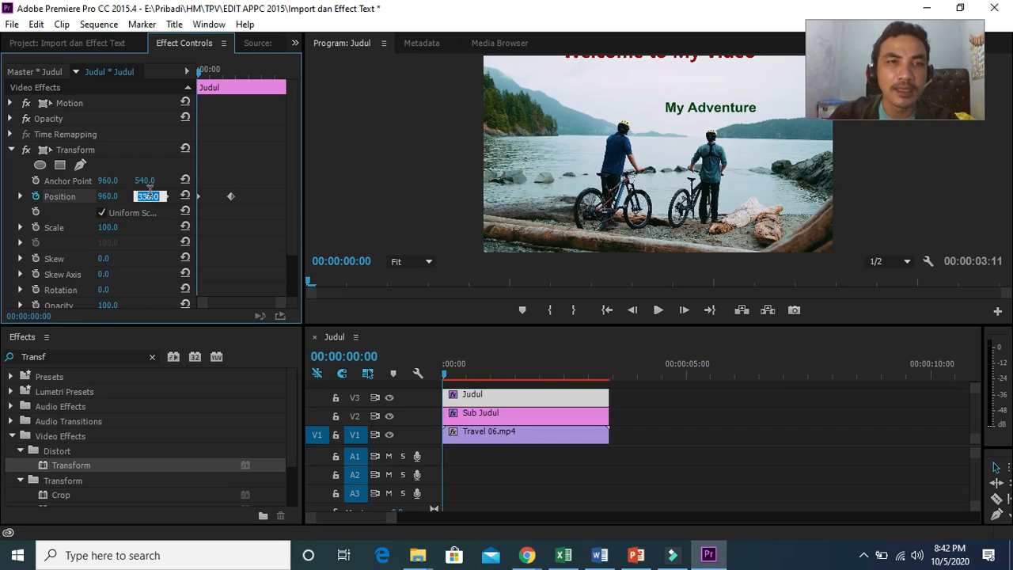
{"action": "type", "text": "33"}
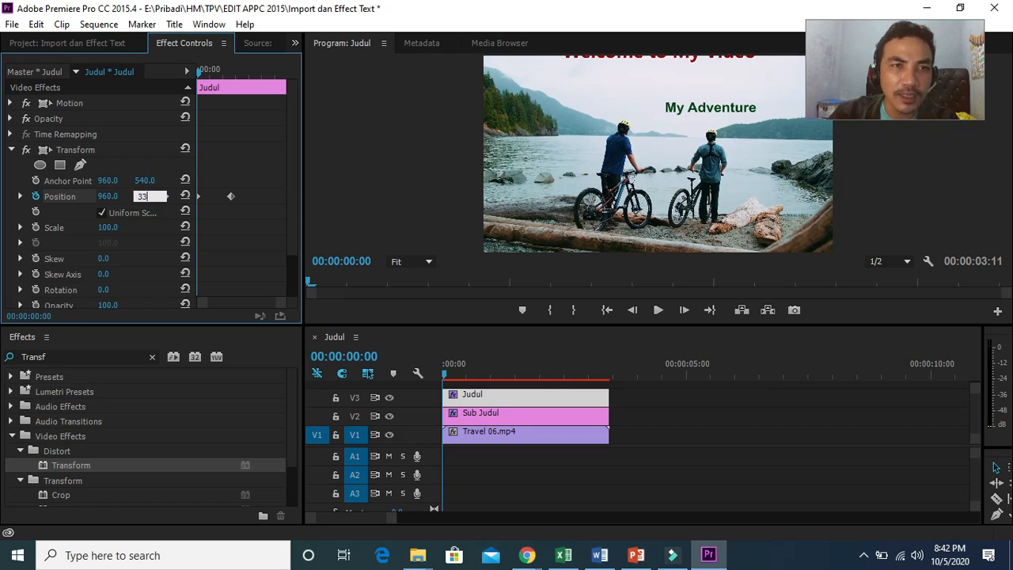
{"action": "type", "text": "0"}
{"action": "key", "text": "Return"}
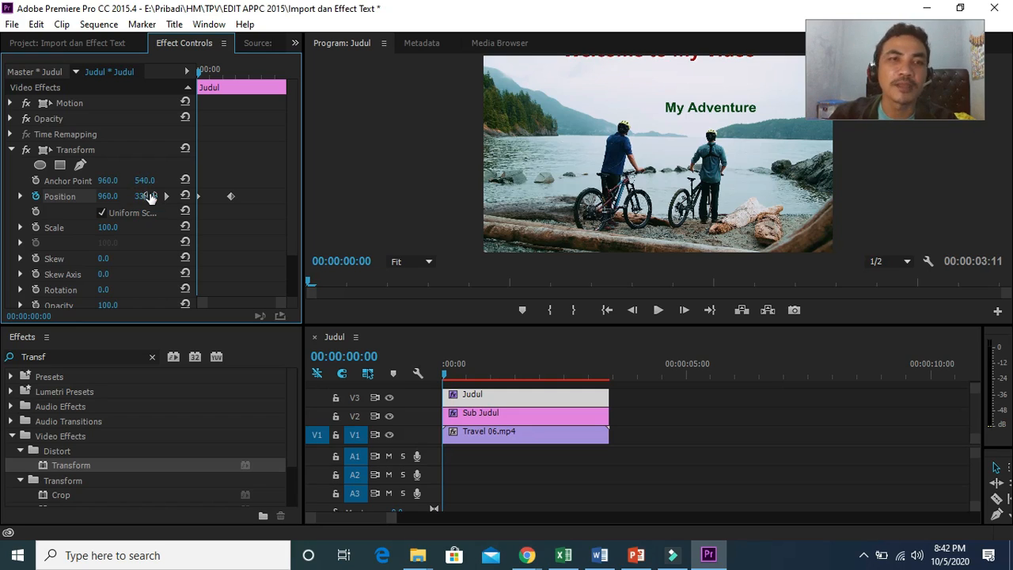
{"action": "left_click", "coordinate": [145, 196]}
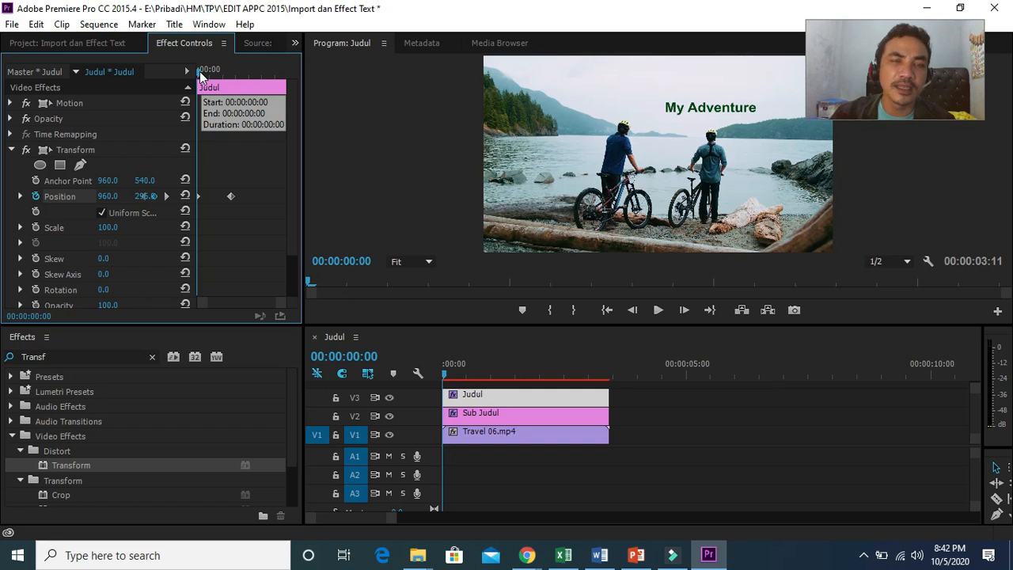
Step: Play back the title animation from the start and return the playhead to the beginning
{"action": "mouse_move", "coordinate": [200, 71]}
{"action": "left_mouse_down"}
{"action": "mouse_move", "coordinate": [235, 74]}
{"action": "mouse_move", "coordinate": [197, 80]}
{"action": "left_mouse_up"}
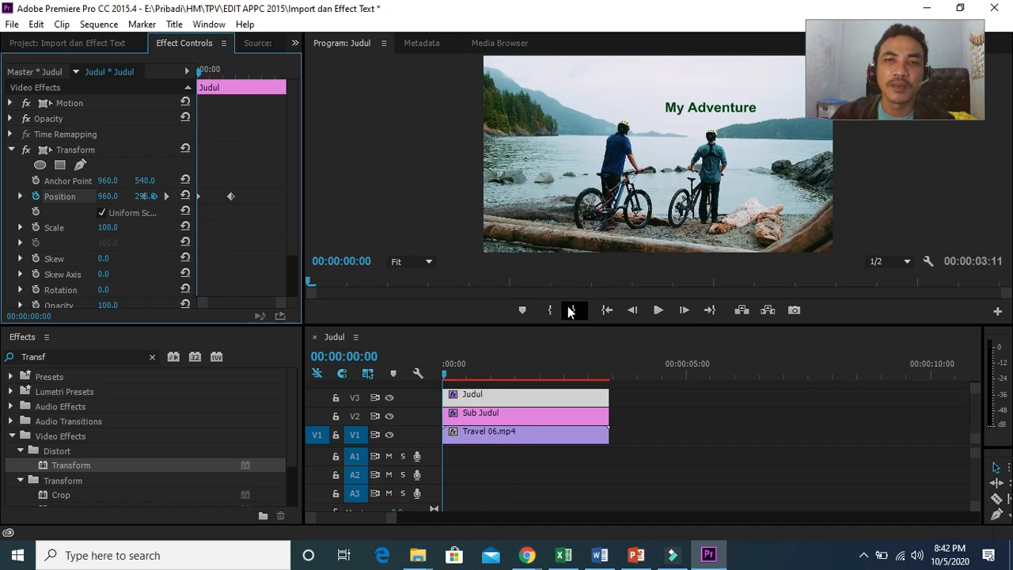
{"action": "left_click", "coordinate": [662, 310]}
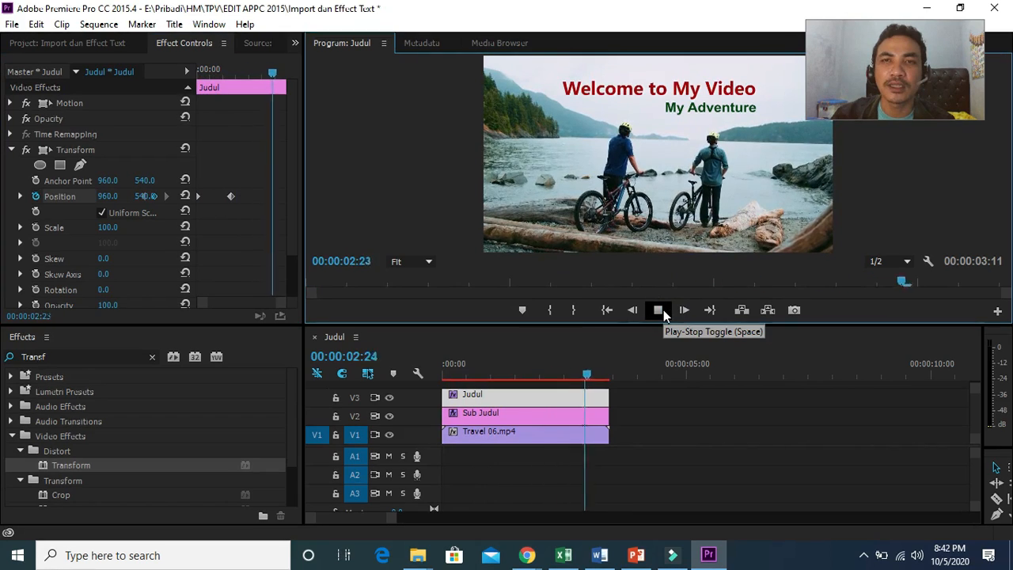
{"action": "left_click_drag", "start_coordinate": [610, 377], "coordinate": [425, 375]}
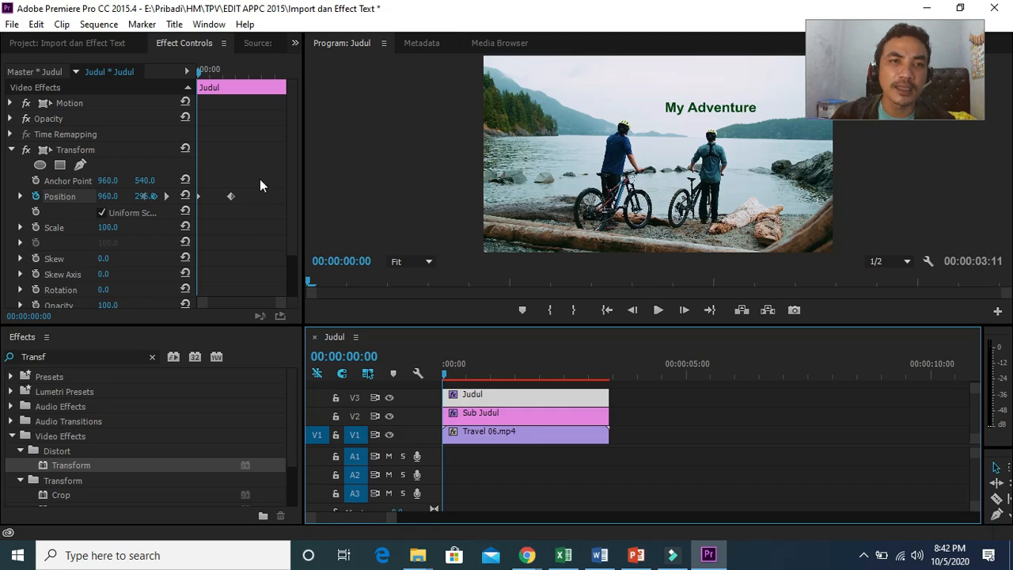
Step: Select both Judul Position keyframes and set their temporal interpolation to Bezier
{"action": "left_click_drag", "start_coordinate": [259, 180], "coordinate": [192, 220]}
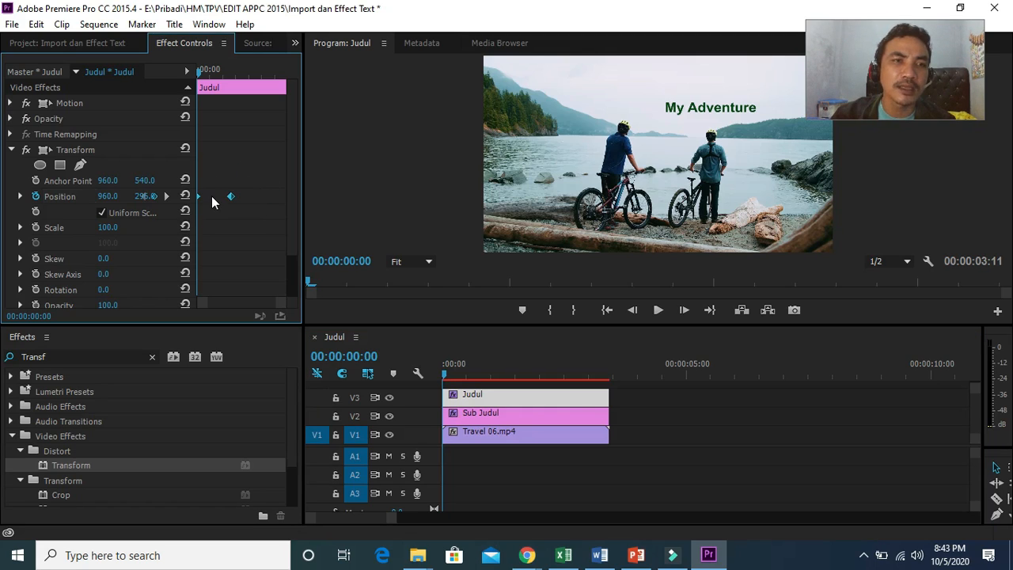
{"action": "right_click", "coordinate": [213, 202]}
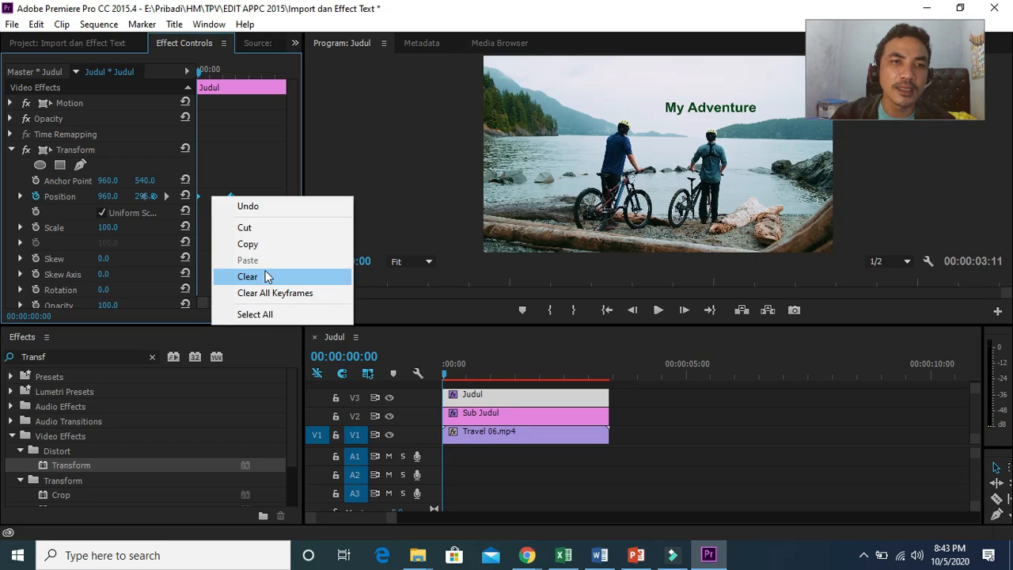
{"action": "left_click", "coordinate": [251, 196]}
{"action": "left_click_drag", "start_coordinate": [199, 75], "coordinate": [224, 77]}
{"action": "left_click_drag", "start_coordinate": [252, 189], "coordinate": [192, 199]}
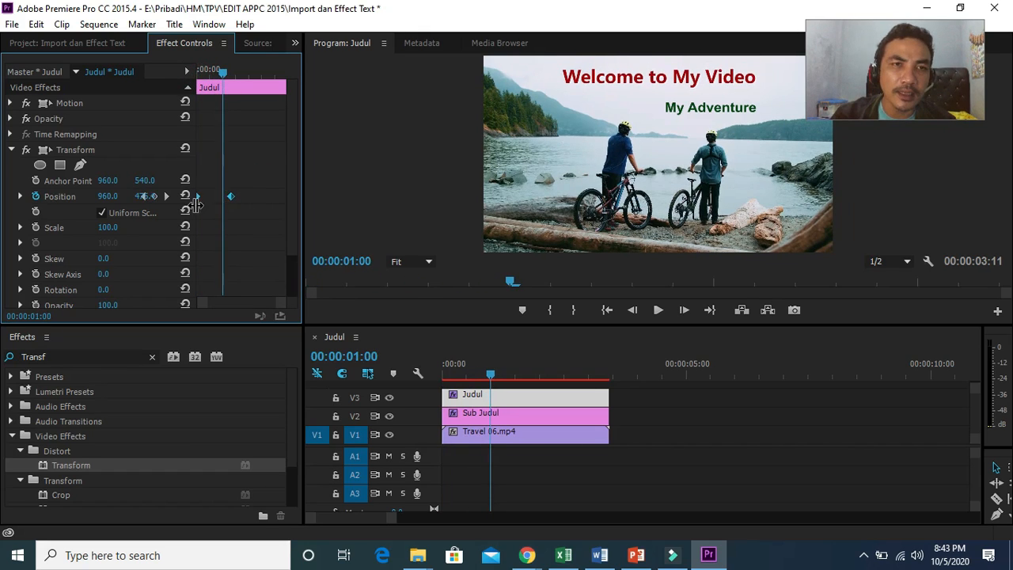
{"action": "right_click", "coordinate": [231, 198]}
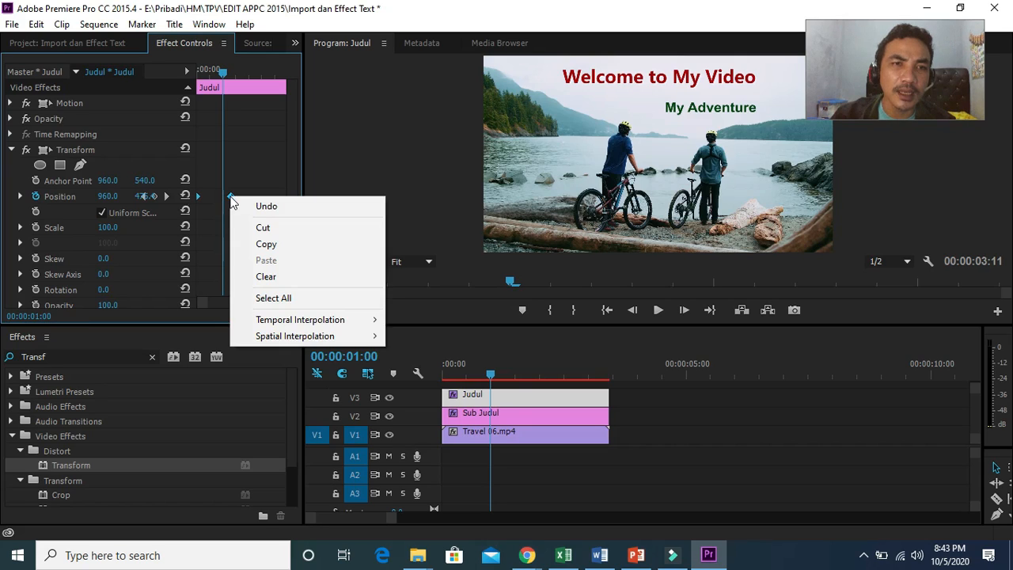
{"action": "mouse_move", "coordinate": [307, 325]}
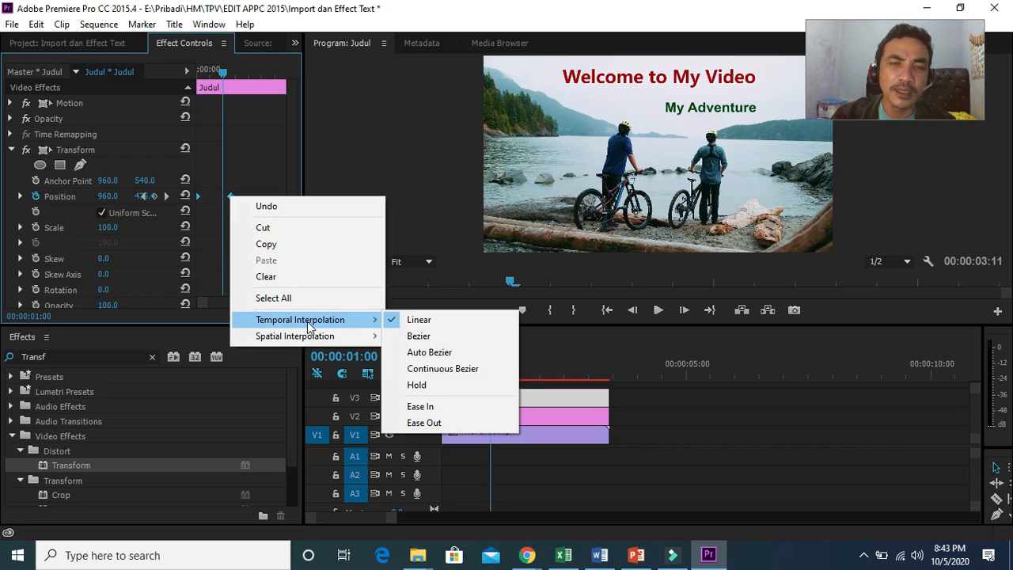
{"action": "left_click", "coordinate": [418, 336]}
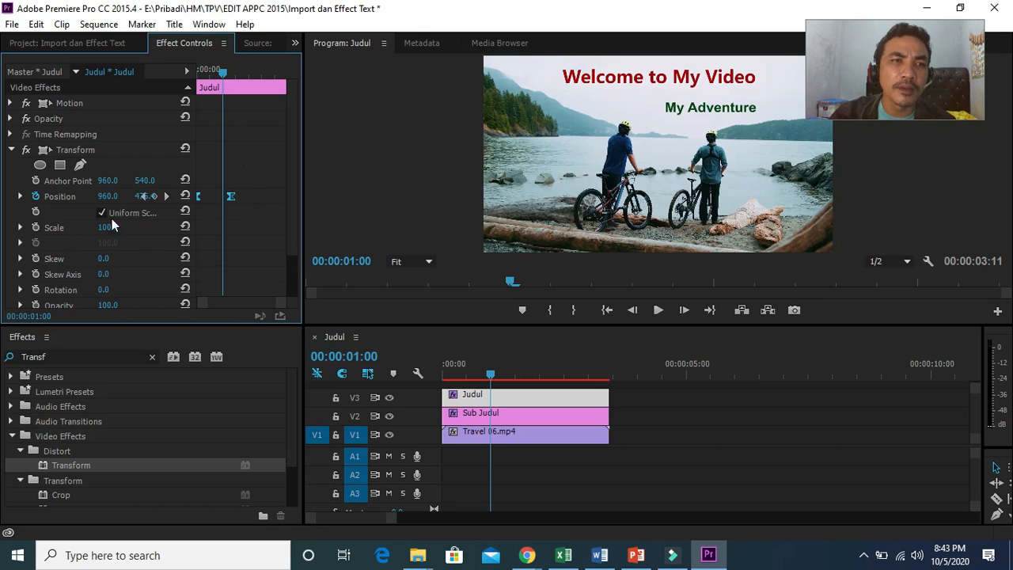
Step: Expand the Position property and raise the velocity handle at the second keyframe
{"action": "left_click", "coordinate": [20, 196]}
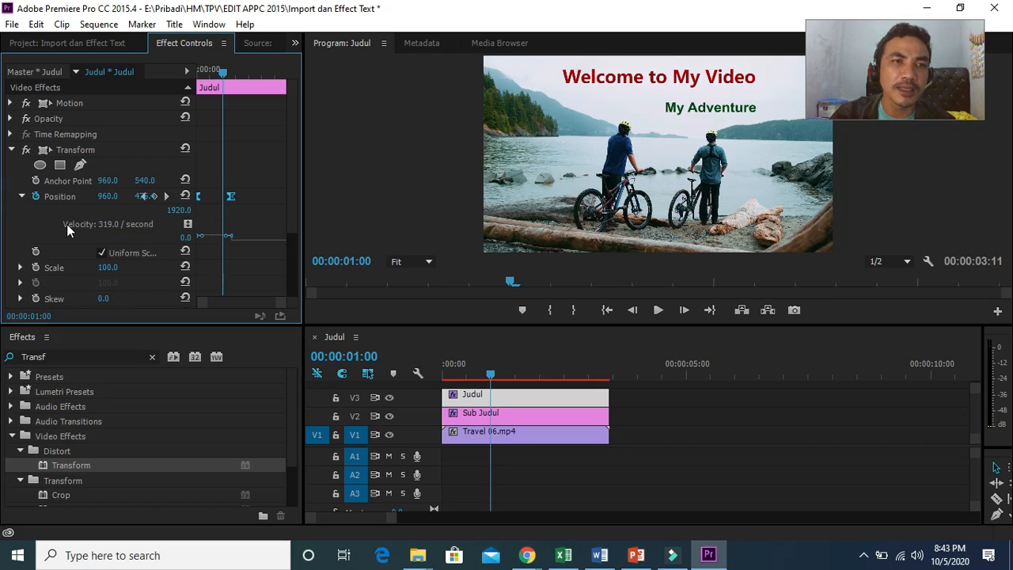
{"action": "left_click_drag", "start_coordinate": [227, 237], "coordinate": [228, 239]}
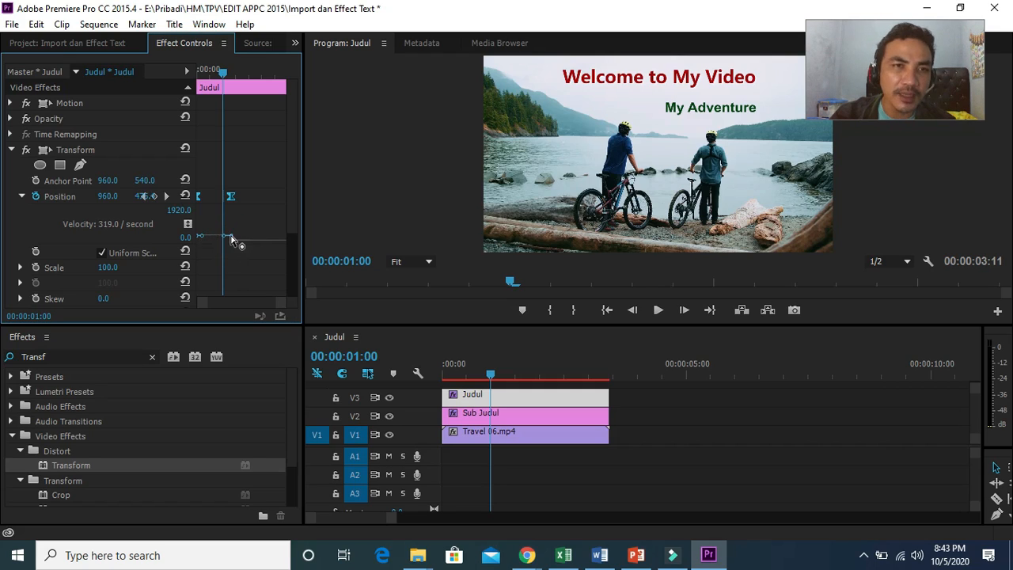
{"action": "left_click_drag", "start_coordinate": [227, 241], "coordinate": [227, 227]}
Step: Play back the sequence from the start to preview the eased motion
{"action": "left_click", "coordinate": [511, 281]}
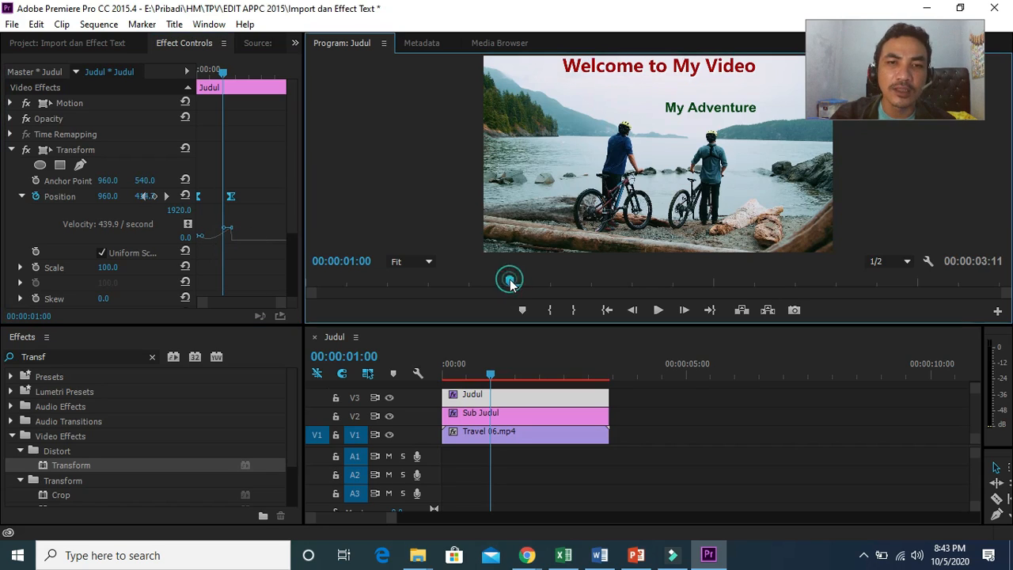
{"action": "left_click_drag", "start_coordinate": [488, 371], "coordinate": [443, 372]}
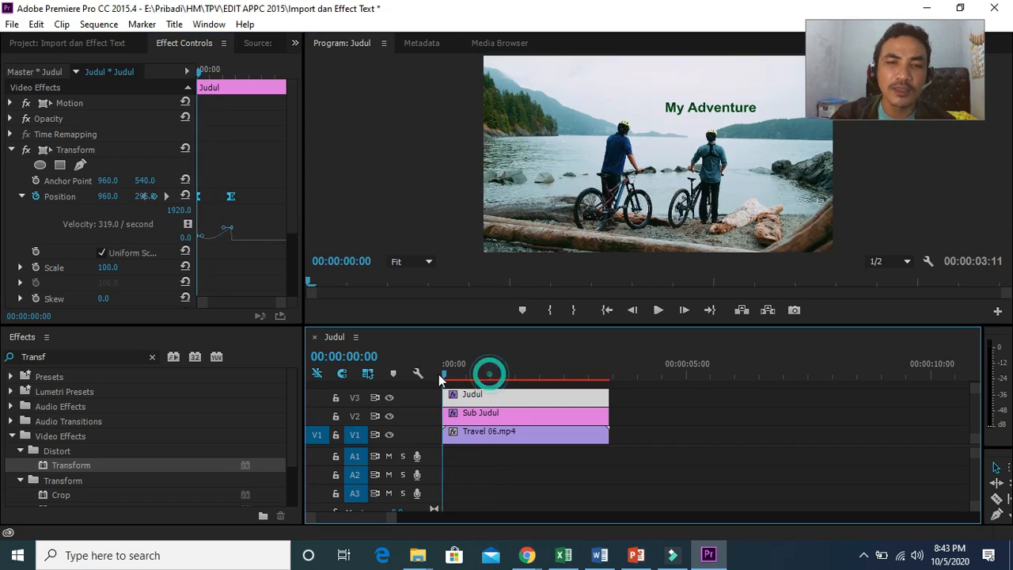
{"action": "left_click", "coordinate": [659, 310]}
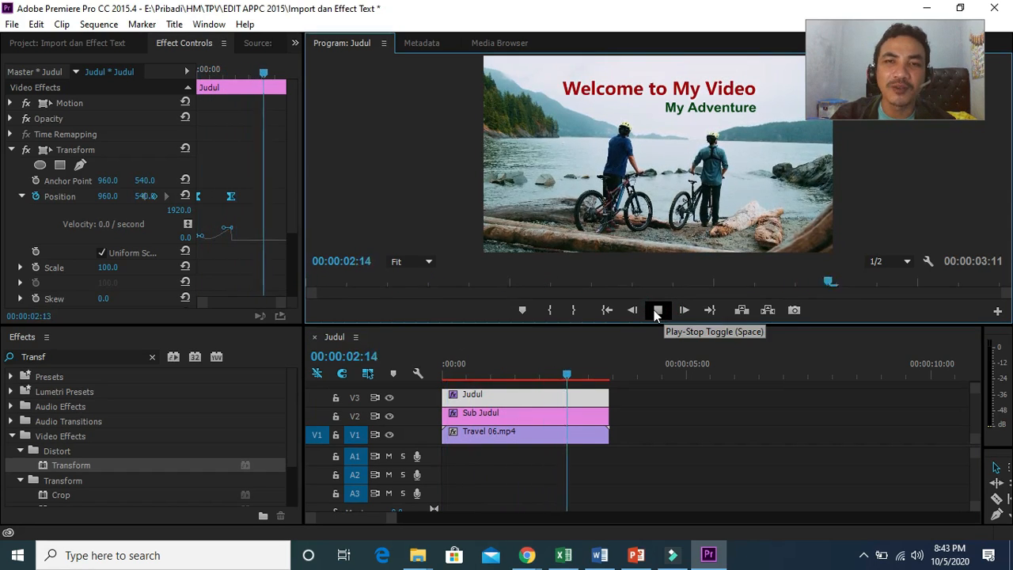
{"action": "left_click", "coordinate": [656, 310]}
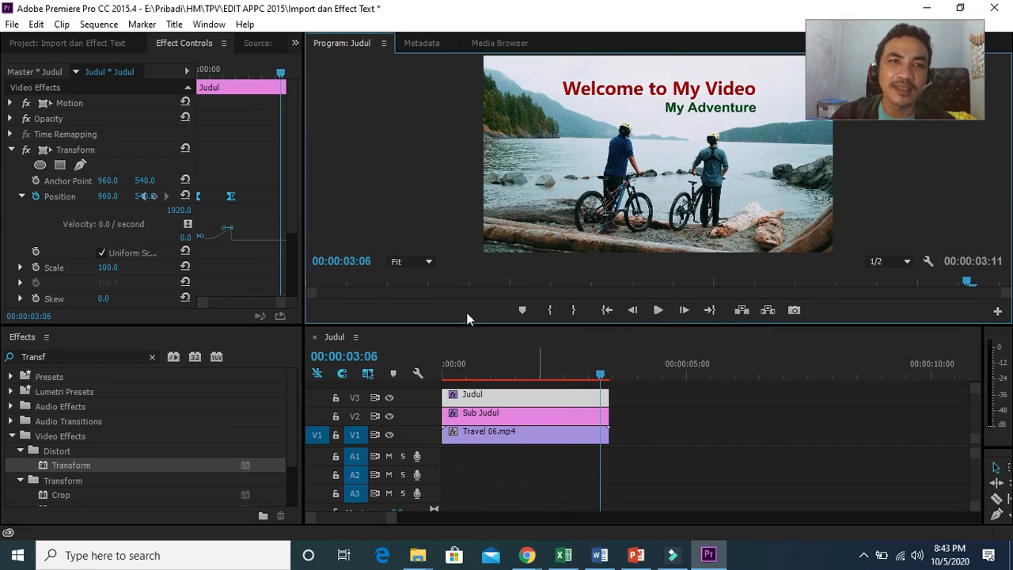
Step: Adjust the velocity curve handles of the first Position keyframe to shape the easing
{"action": "left_click_drag", "start_coordinate": [278, 72], "coordinate": [235, 65]}
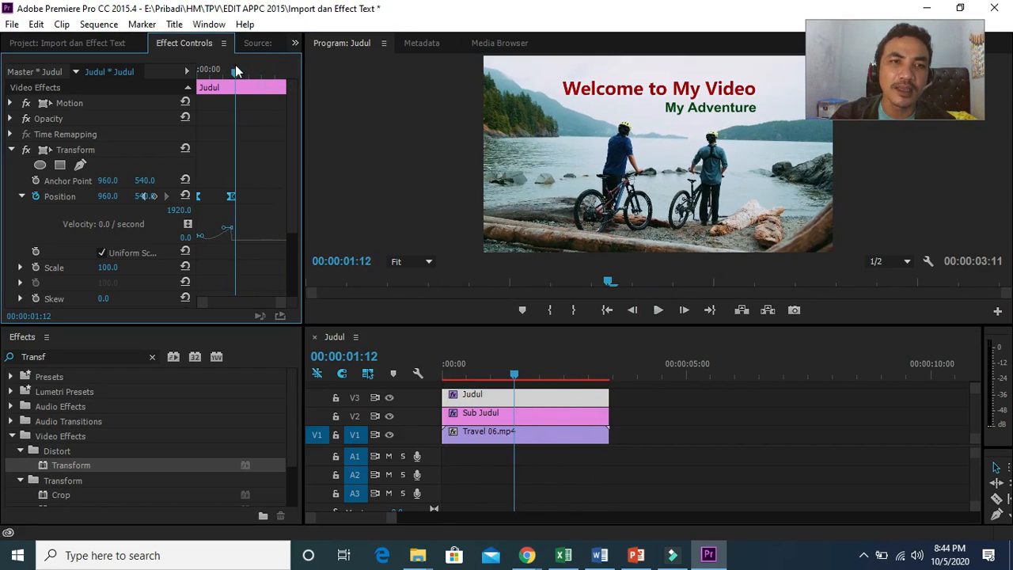
{"action": "left_click_drag", "start_coordinate": [201, 237], "coordinate": [200, 222]}
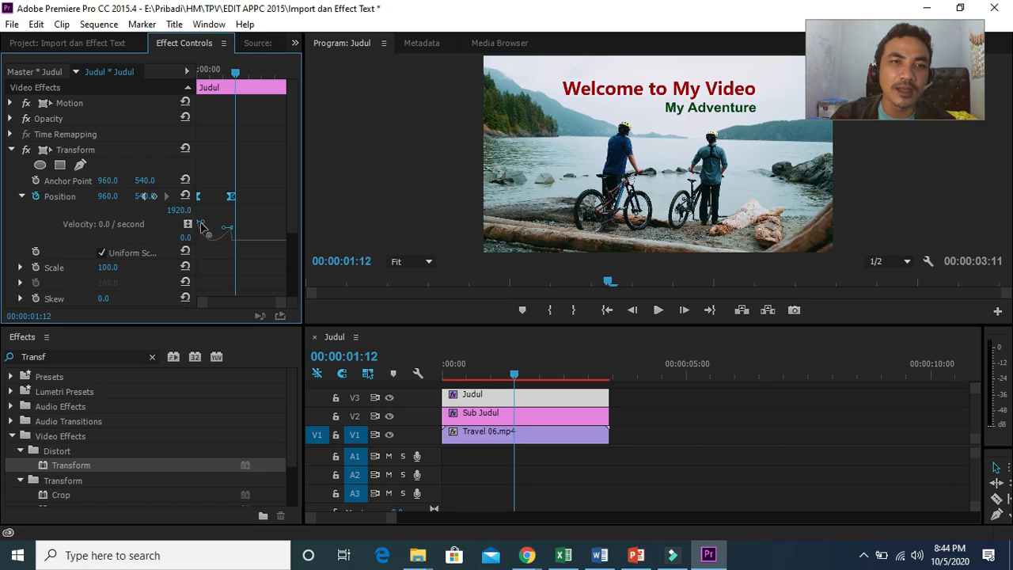
{"action": "left_click", "coordinate": [212, 241]}
{"action": "left_click", "coordinate": [229, 195]}
{"action": "left_click", "coordinate": [223, 226]}
{"action": "left_click_drag", "start_coordinate": [219, 222], "coordinate": [217, 220]}
Step: Play back the sequence from the start to review the title animation
{"action": "left_click_drag", "start_coordinate": [516, 375], "coordinate": [433, 379]}
{"action": "left_click", "coordinate": [659, 310]}
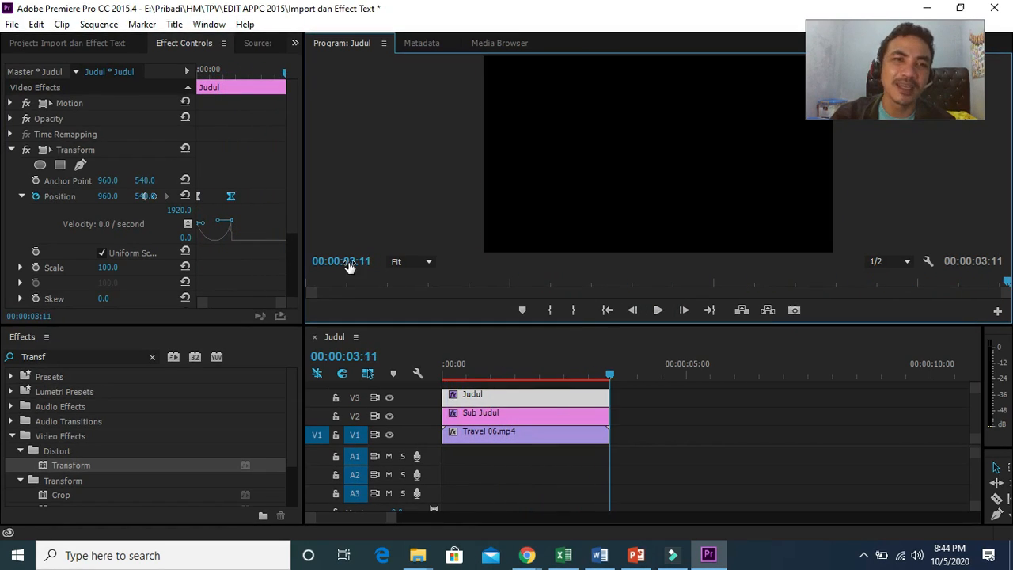
{"action": "left_click", "coordinate": [192, 225]}
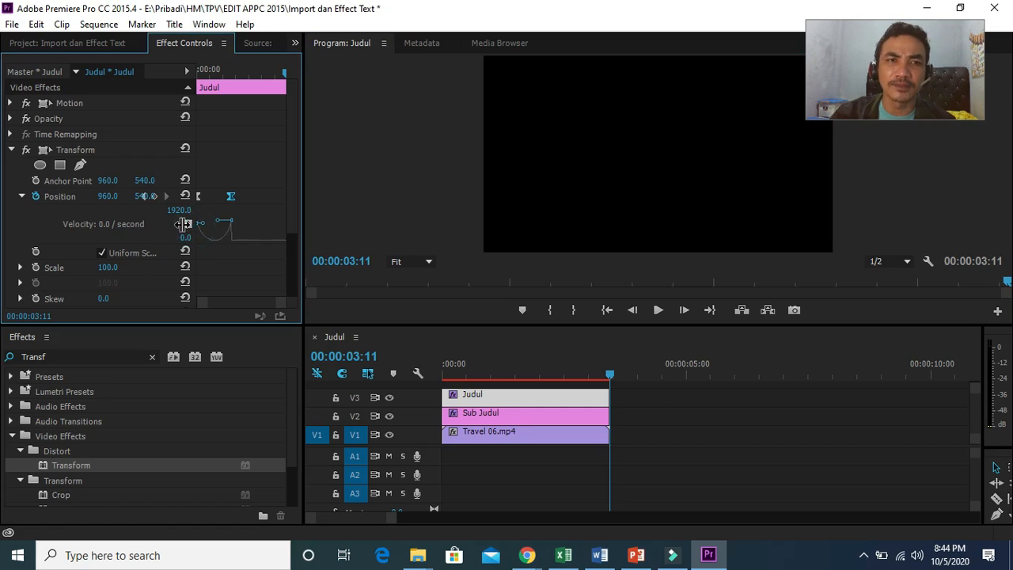
Step: Select the Sub Judul clip and add a Transform Position keyframe at 00:00:01:16
{"action": "left_click", "coordinate": [470, 414]}
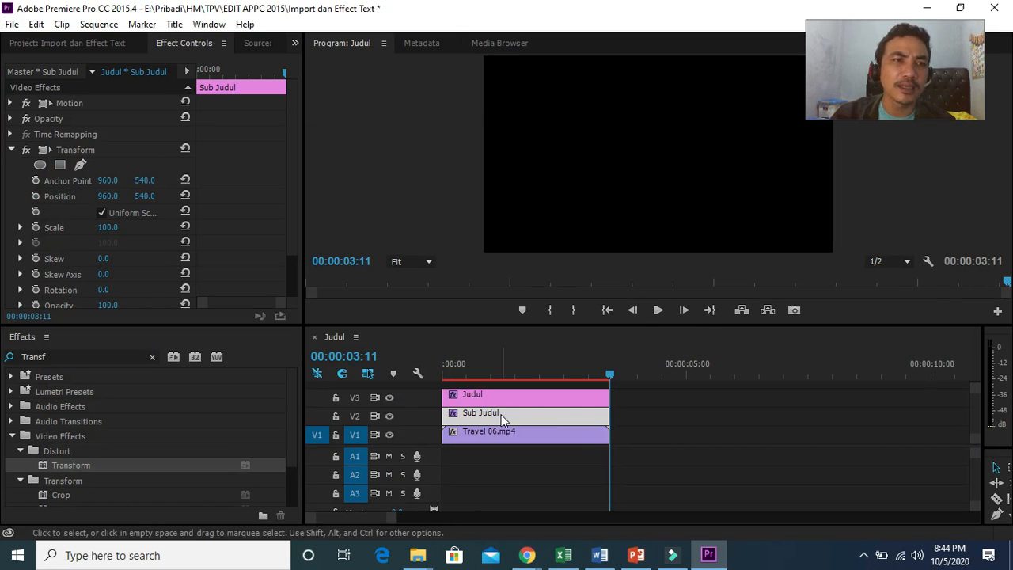
{"action": "left_click", "coordinate": [502, 419]}
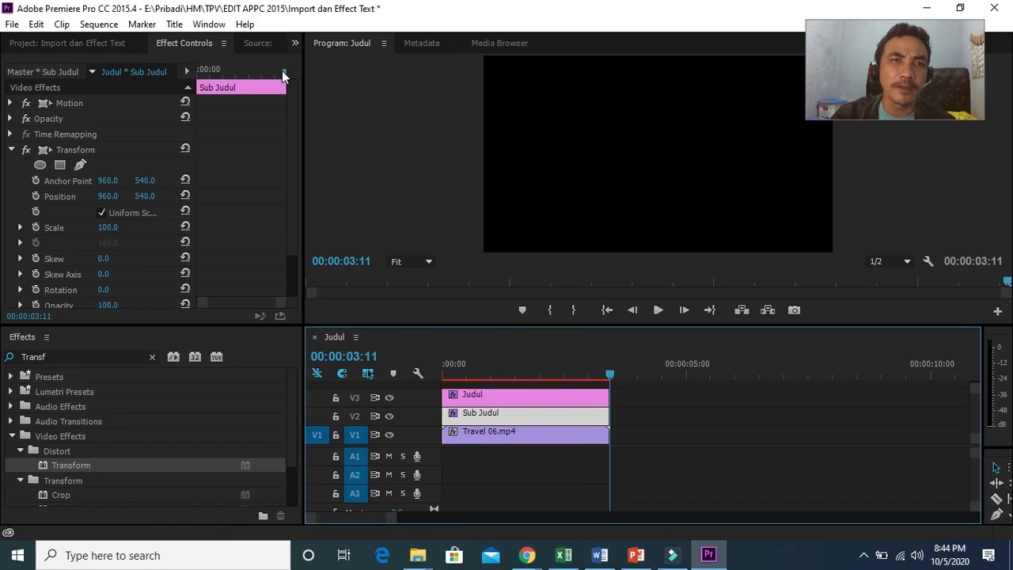
{"action": "left_click_drag", "start_coordinate": [283, 74], "coordinate": [237, 78]}
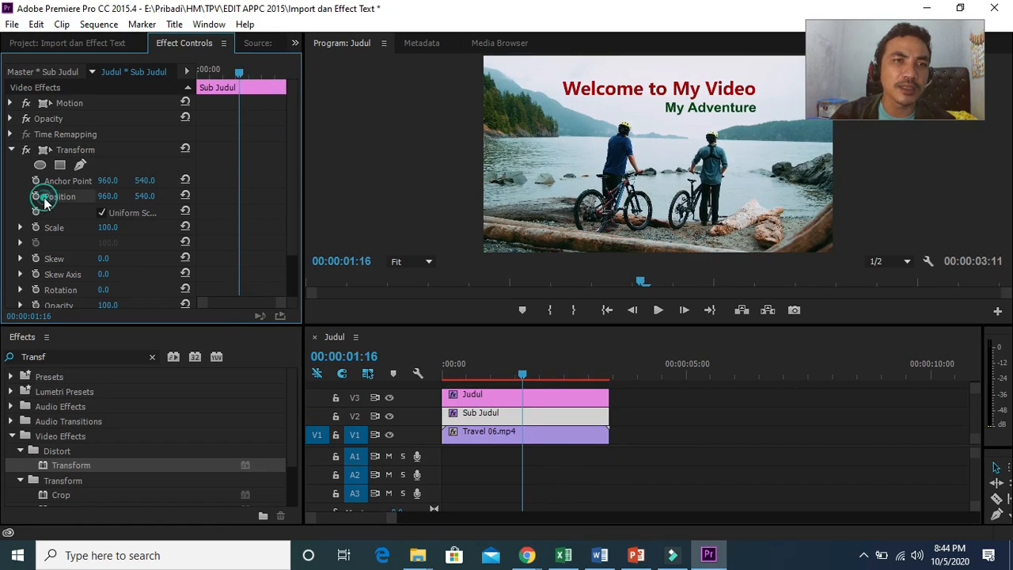
{"action": "left_click", "coordinate": [35, 197]}
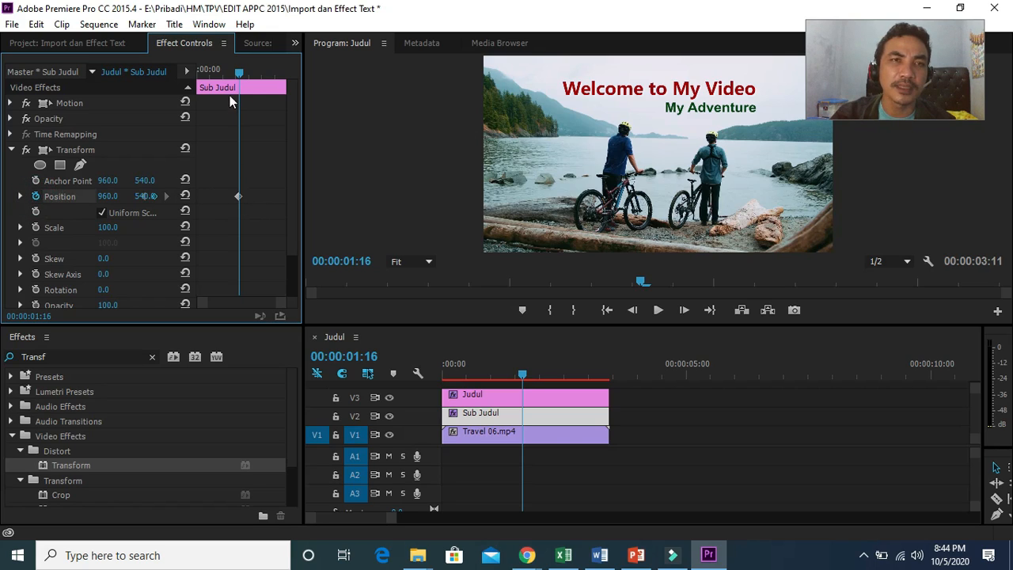
Step: Clear the Sub Judul Position keyframes and re-add a Position keyframe at 00:00:01:16
{"action": "left_click_drag", "start_coordinate": [240, 73], "coordinate": [196, 76]}
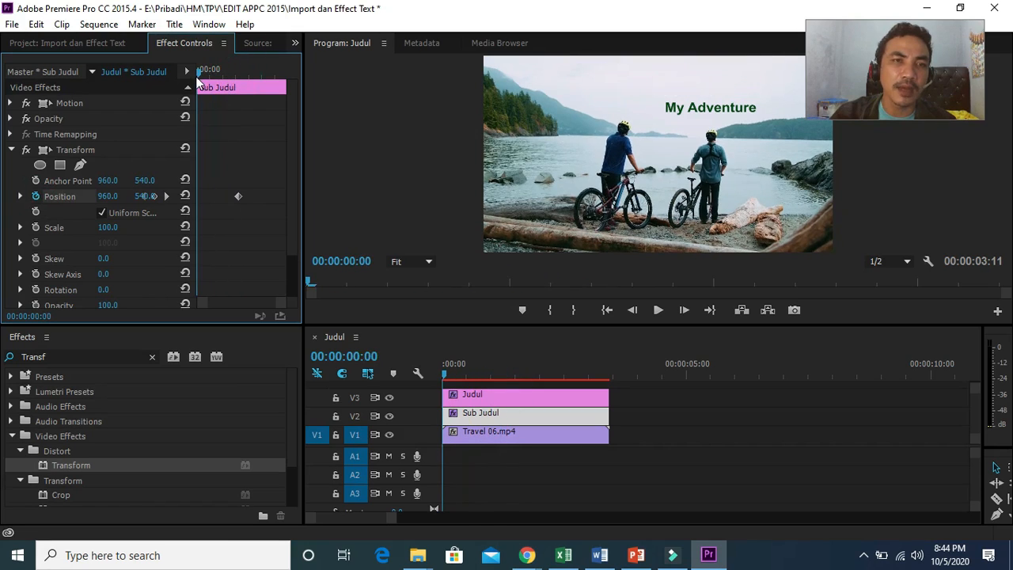
{"action": "left_click", "coordinate": [37, 196]}
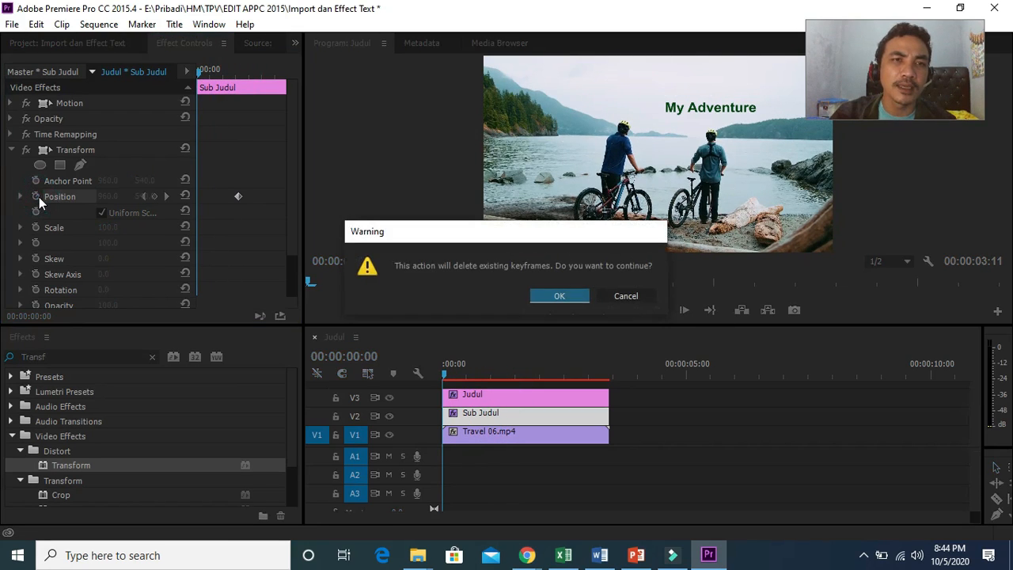
{"action": "left_click", "coordinate": [559, 295]}
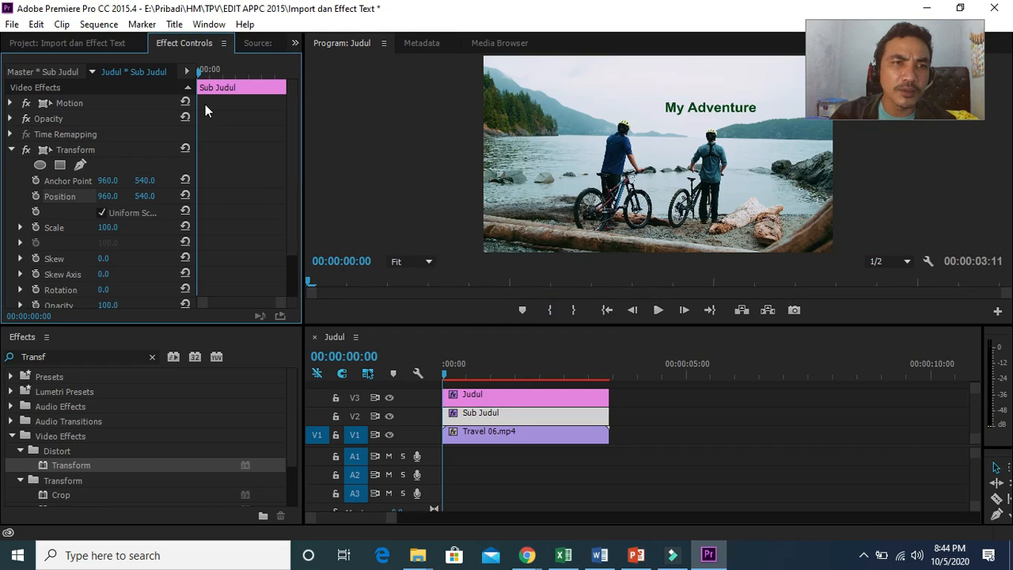
{"action": "left_click", "coordinate": [204, 71]}
{"action": "left_click_drag", "start_coordinate": [204, 75], "coordinate": [242, 77]}
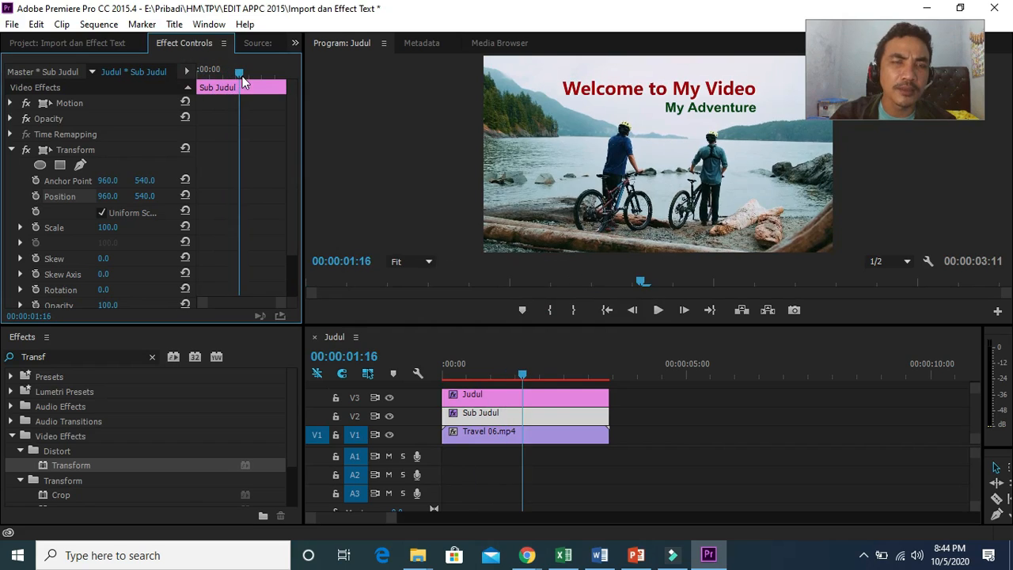
{"action": "left_click", "coordinate": [35, 195]}
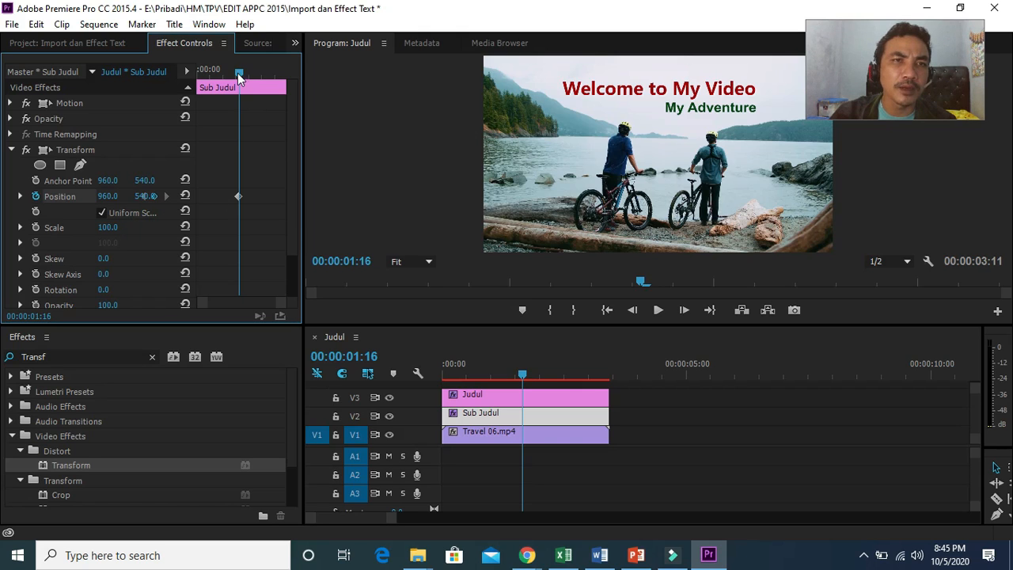
Step: At 00:00:00:06, set the Sub Judul clip's Transform Position X to 1877 to start it off to the right
{"action": "left_click_drag", "start_coordinate": [239, 77], "coordinate": [203, 72]}
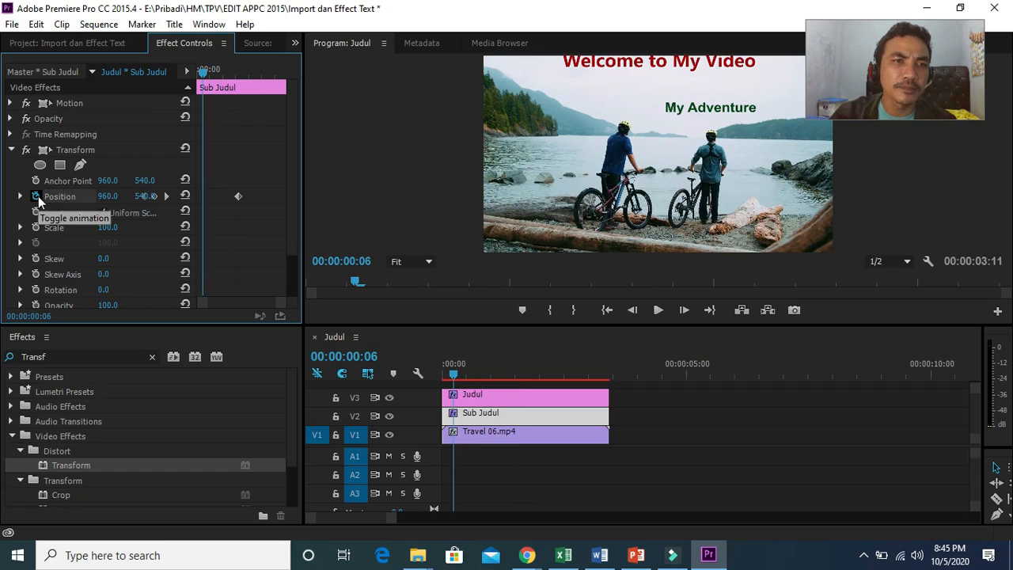
{"action": "left_click", "coordinate": [36, 196]}
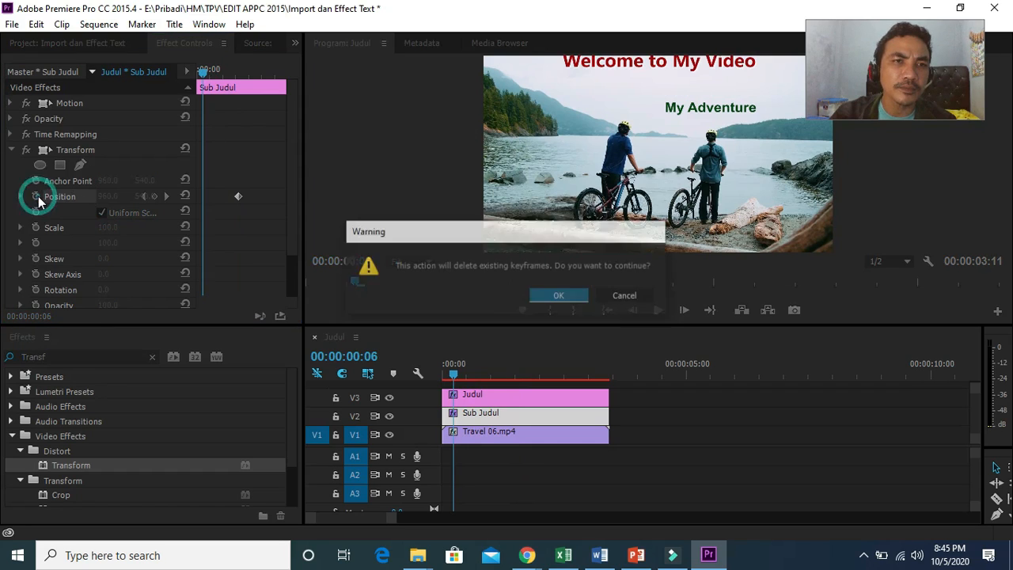
{"action": "left_click", "coordinate": [639, 300]}
{"action": "left_click", "coordinate": [239, 197]}
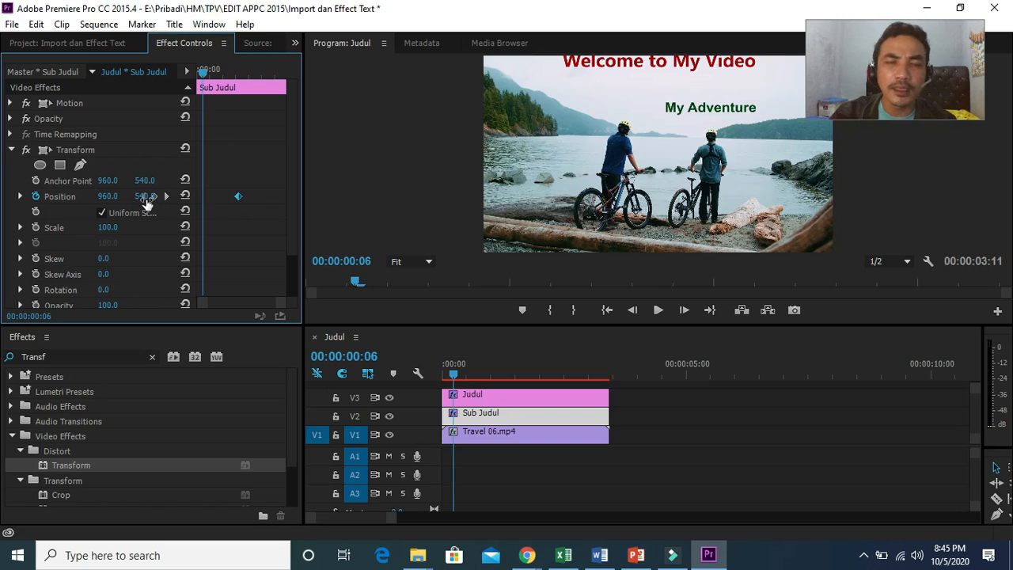
{"action": "left_click", "coordinate": [110, 197]}
{"action": "left_click_drag", "start_coordinate": [110, 197], "coordinate": [816, 196]}
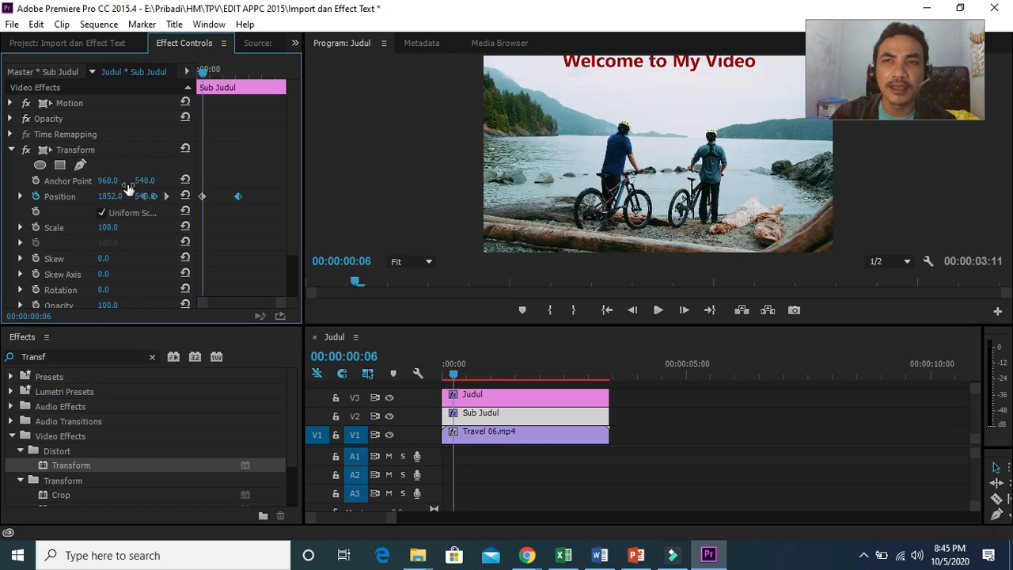
{"action": "left_click_drag", "start_coordinate": [838, 56], "coordinate": [881, 206]}
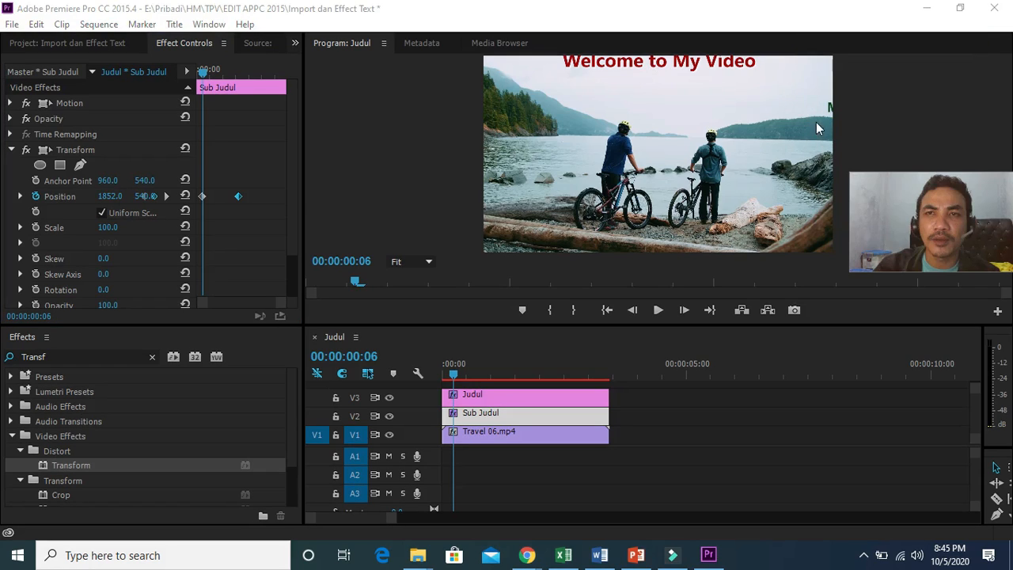
{"action": "left_click_drag", "start_coordinate": [113, 203], "coordinate": [133, 202]}
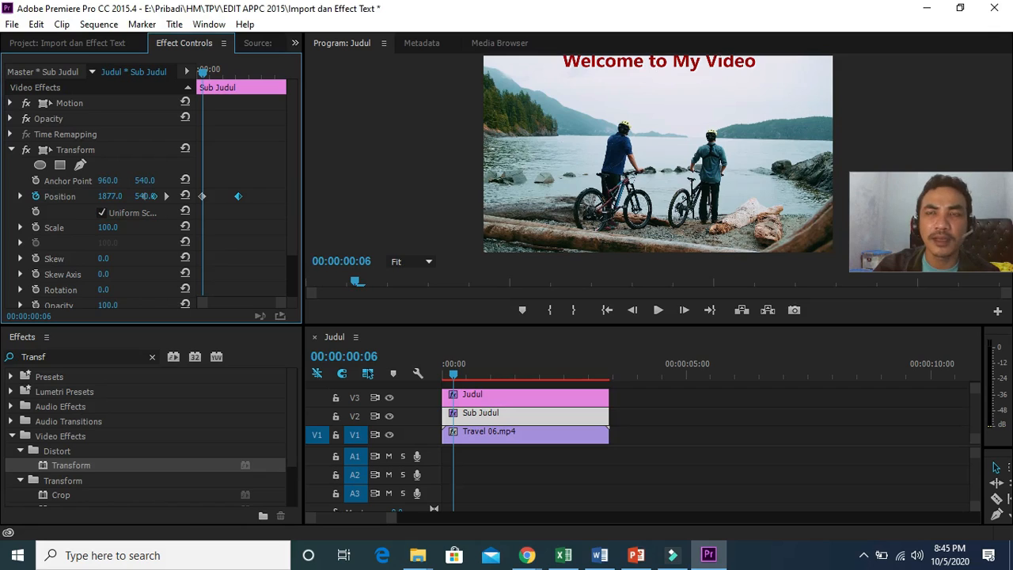
Step: Select both Sub Judul Position keyframes and set their temporal interpolation to Bezier
{"action": "left_click_drag", "start_coordinate": [255, 193], "coordinate": [203, 204]}
{"action": "right_click", "coordinate": [238, 198]}
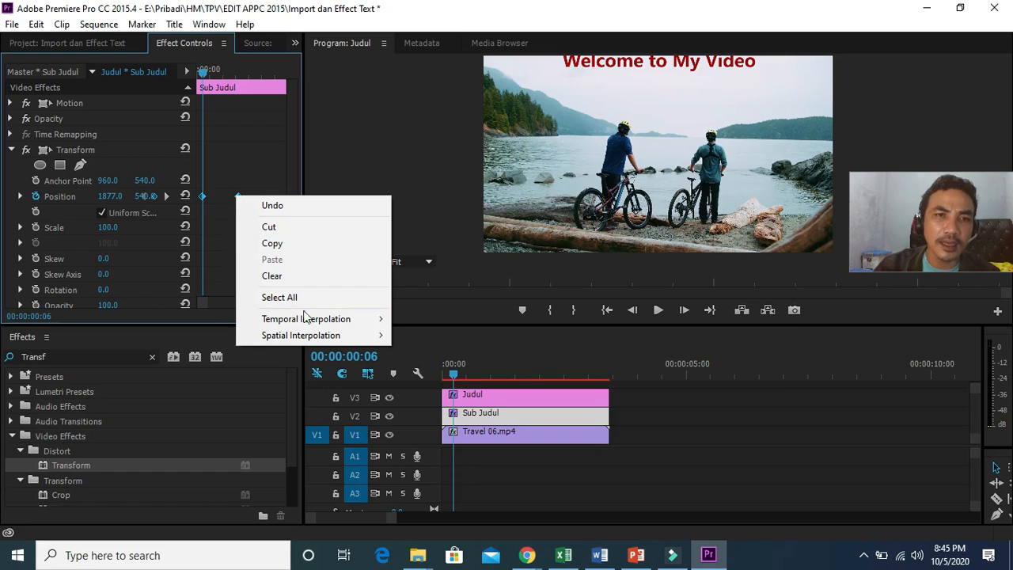
{"action": "mouse_move", "coordinate": [306, 319]}
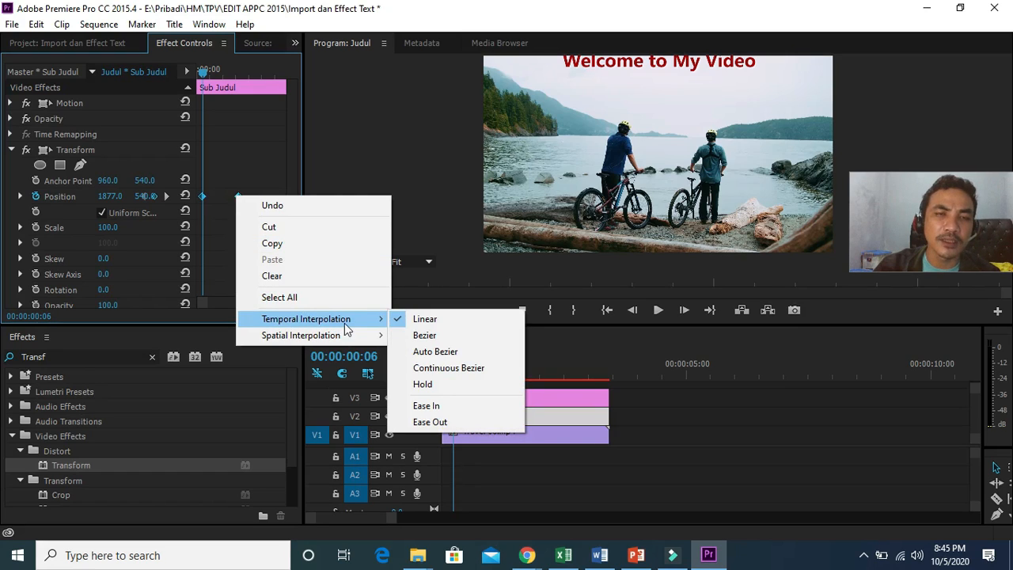
{"action": "left_click", "coordinate": [423, 335]}
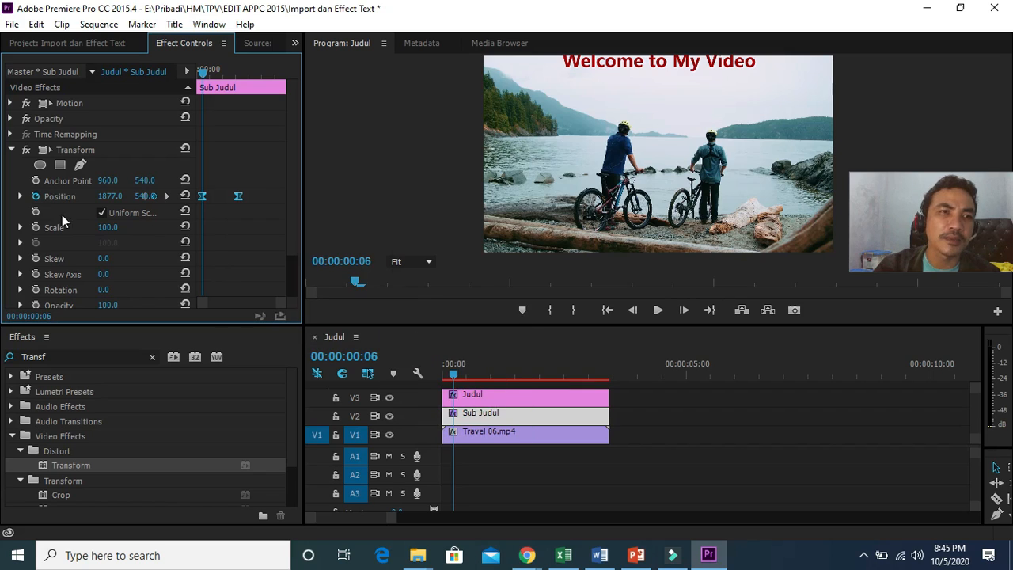
Step: Expand the Position property and drag both keyframes' velocity handles upward to ease the Sub Judul slide-in
{"action": "left_click", "coordinate": [20, 197]}
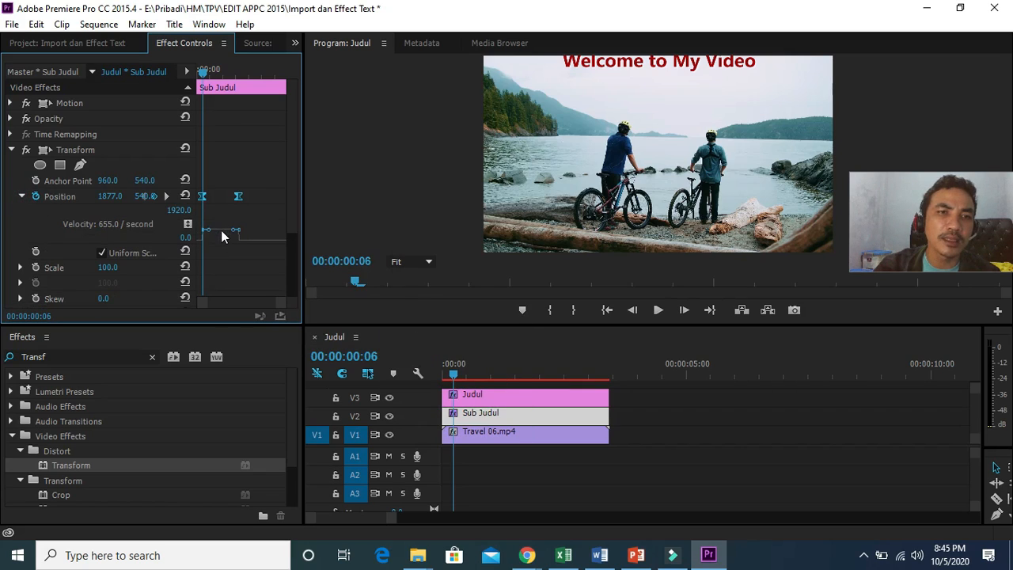
{"action": "left_click_drag", "start_coordinate": [203, 230], "coordinate": [203, 216]}
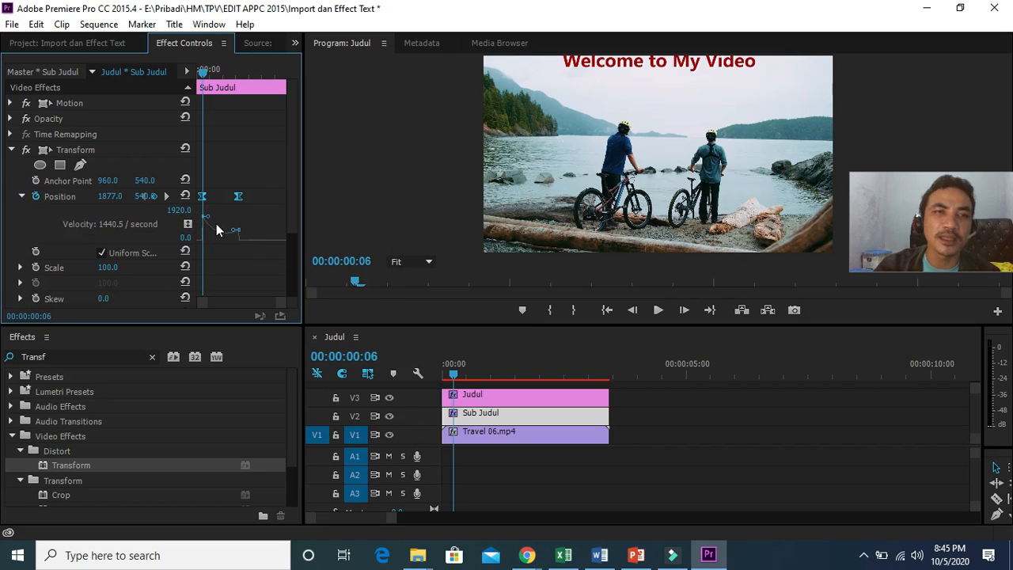
{"action": "left_click_drag", "start_coordinate": [236, 231], "coordinate": [237, 220]}
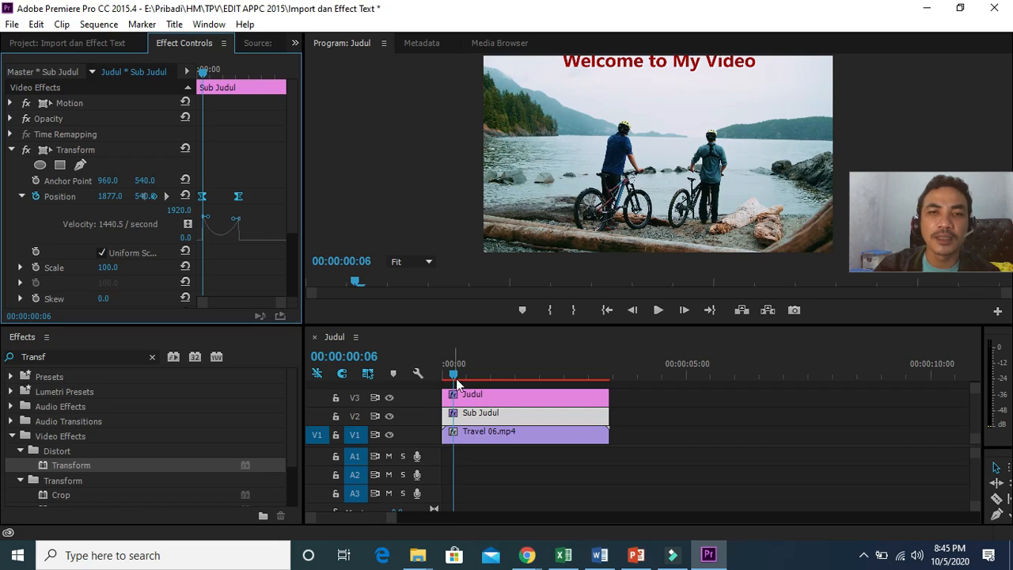
Step: Return to the sequence start and play it back to check the eased Sub Judul motion
{"action": "left_click_drag", "start_coordinate": [454, 371], "coordinate": [433, 370]}
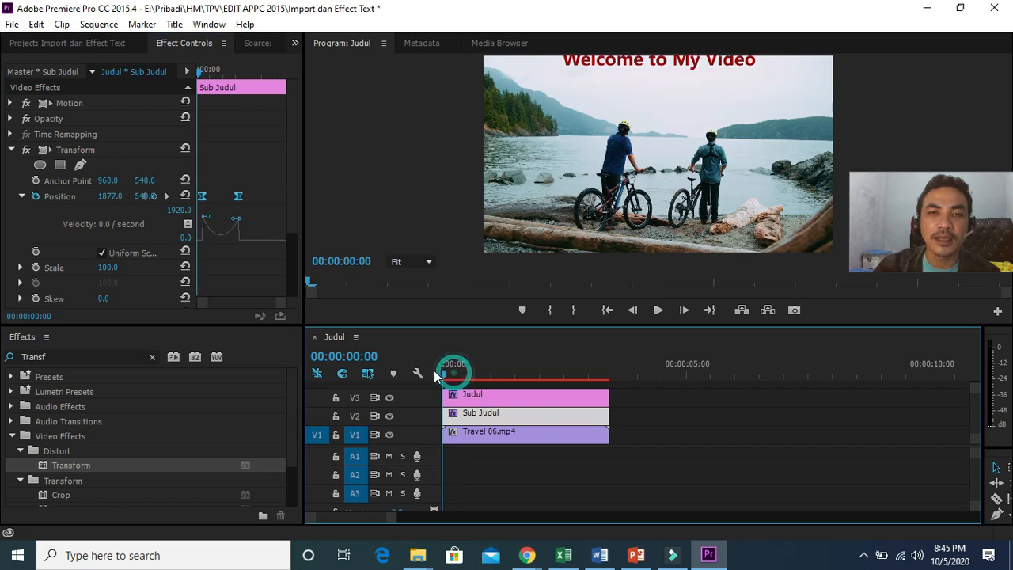
{"action": "left_click", "coordinate": [650, 311]}
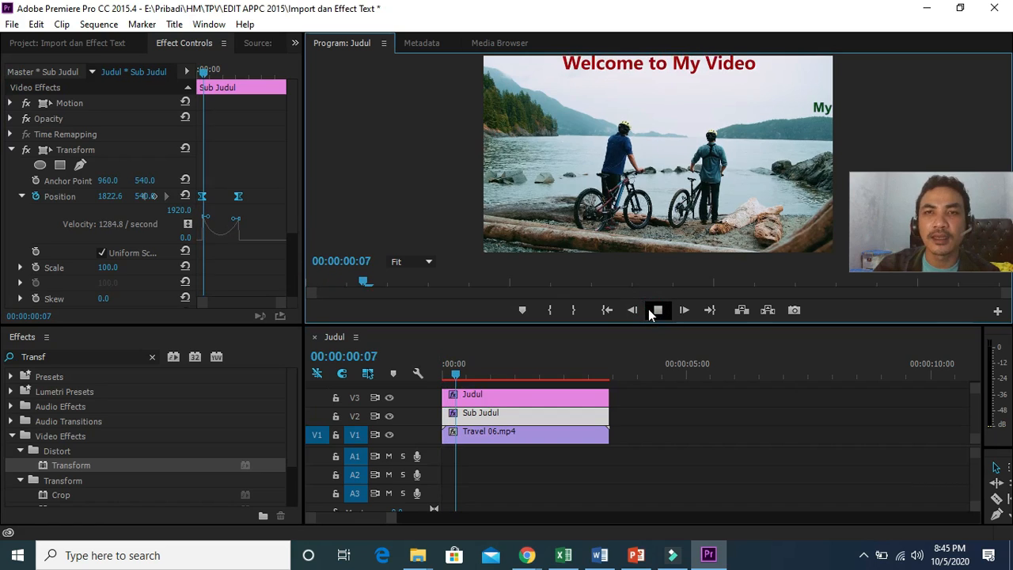